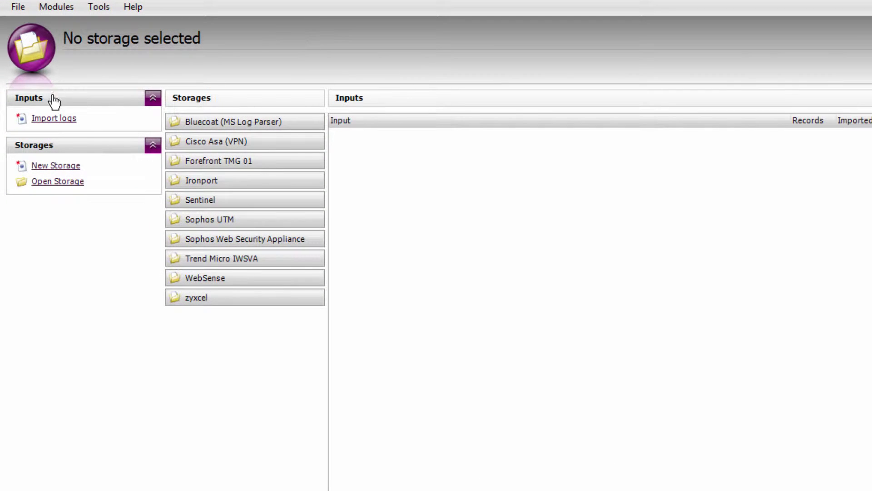
Step: Start importing local Palo Alto Networks logs into a new storage named 'Palo Alto Firewall'
{"action": "left_click", "coordinate": [53, 119]}
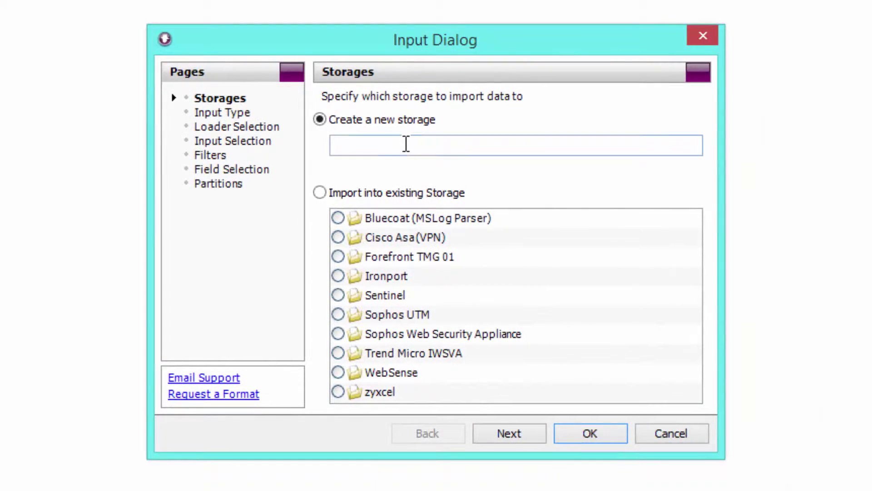
{"action": "left_click", "coordinate": [406, 145]}
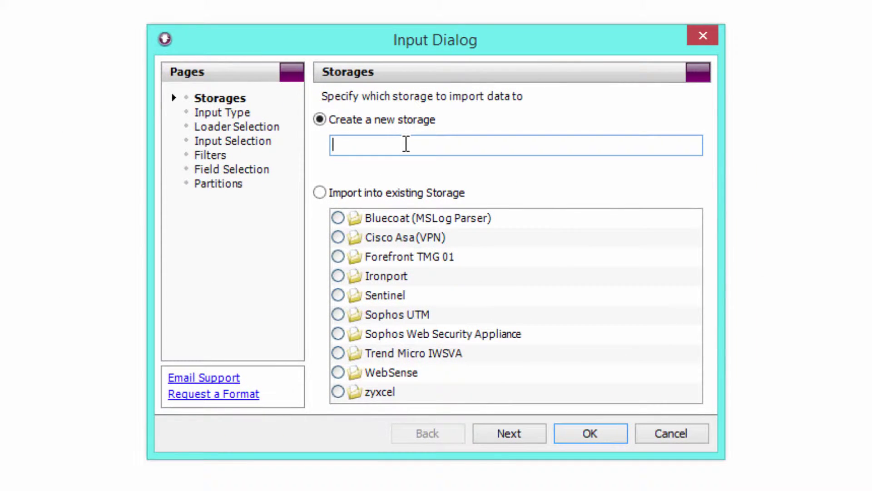
{"action": "type", "text": "Palo Alto Firewall"}
{"action": "left_click", "coordinate": [535, 430]}
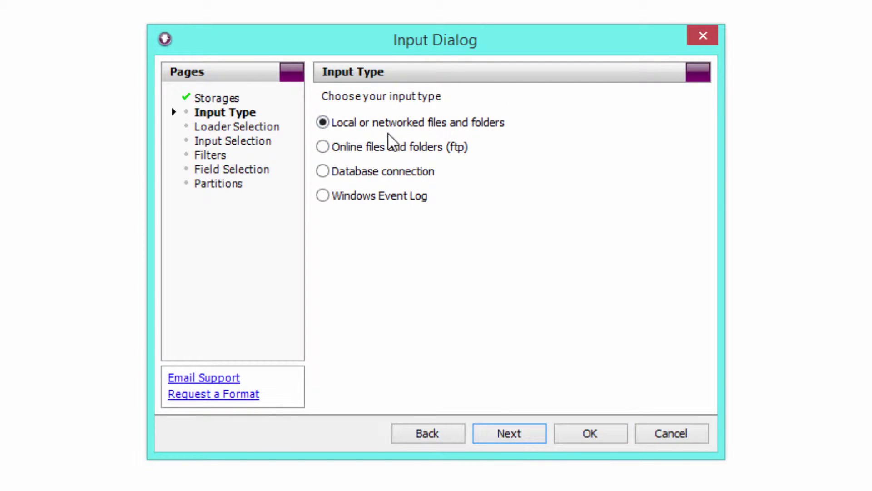
{"action": "left_click", "coordinate": [506, 432]}
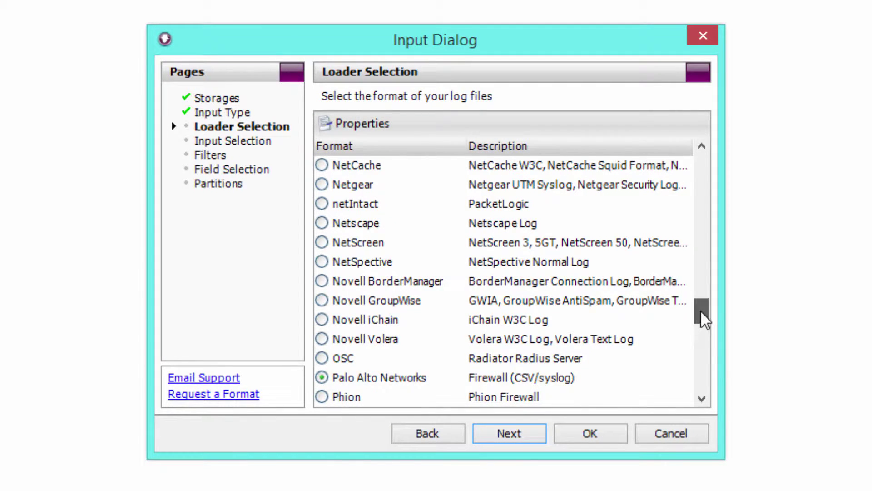
{"action": "mouse_move", "coordinate": [701, 310]}
{"action": "left_mouse_down"}
{"action": "mouse_move", "coordinate": [703, 170]}
{"action": "mouse_move", "coordinate": [696, 339]}
{"action": "mouse_move", "coordinate": [698, 325]}
{"action": "left_mouse_up"}
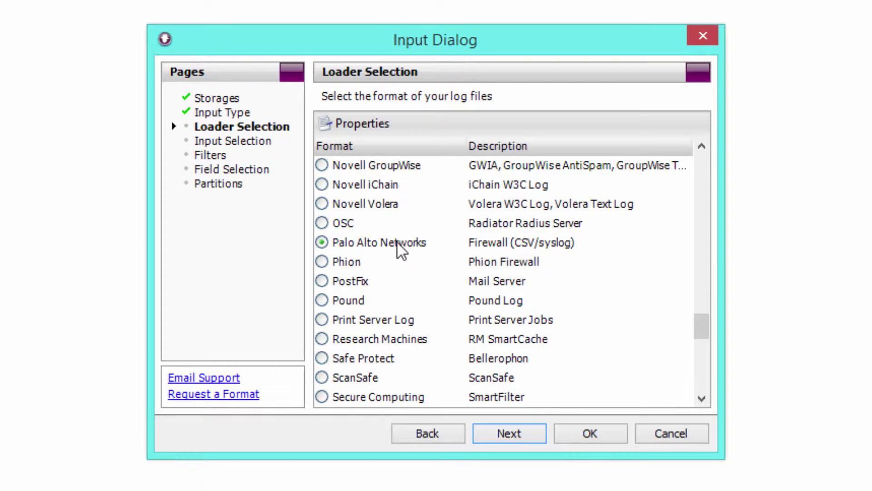
Step: Add the C:\Logs\Palo Alto Firewall folder as input, listing its nine paloalto_url CSV files
{"action": "left_click", "coordinate": [514, 435]}
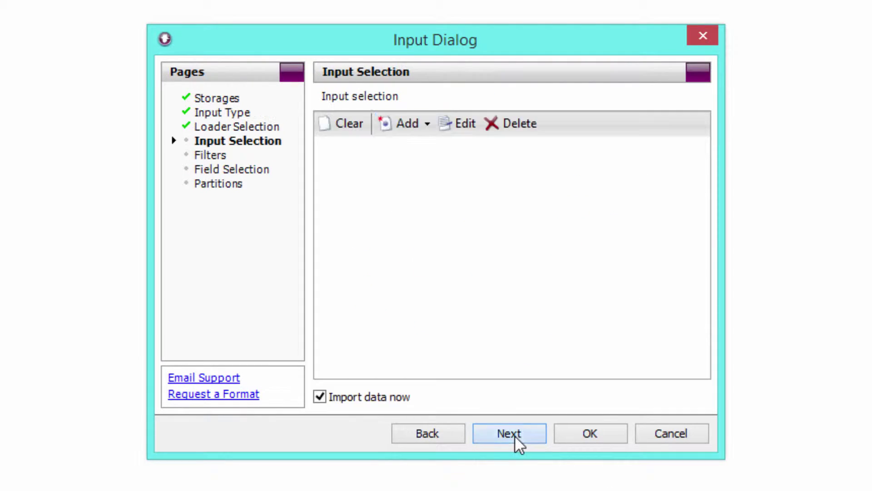
{"action": "left_click", "coordinate": [421, 122]}
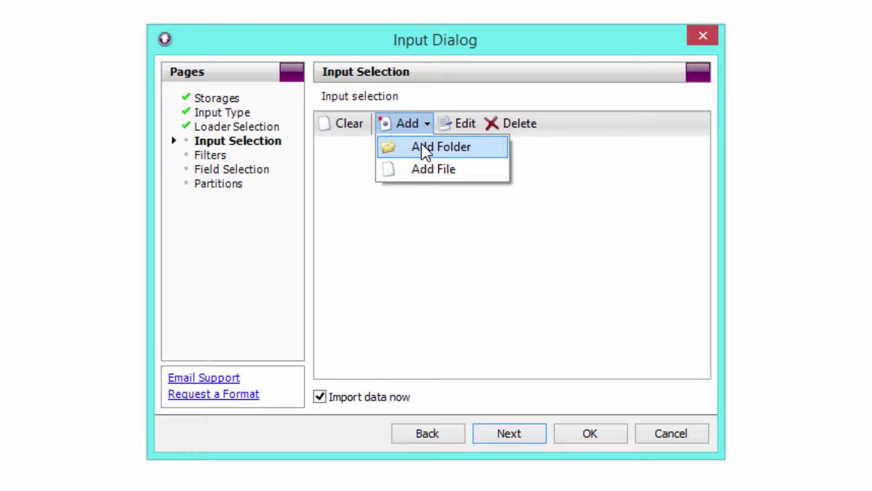
{"action": "left_click", "coordinate": [421, 144]}
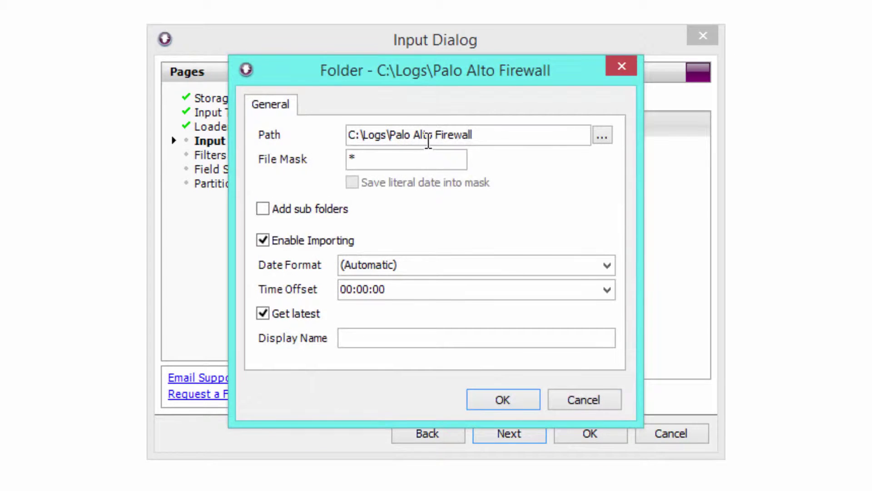
{"action": "left_click_drag", "start_coordinate": [483, 133], "coordinate": [336, 133]}
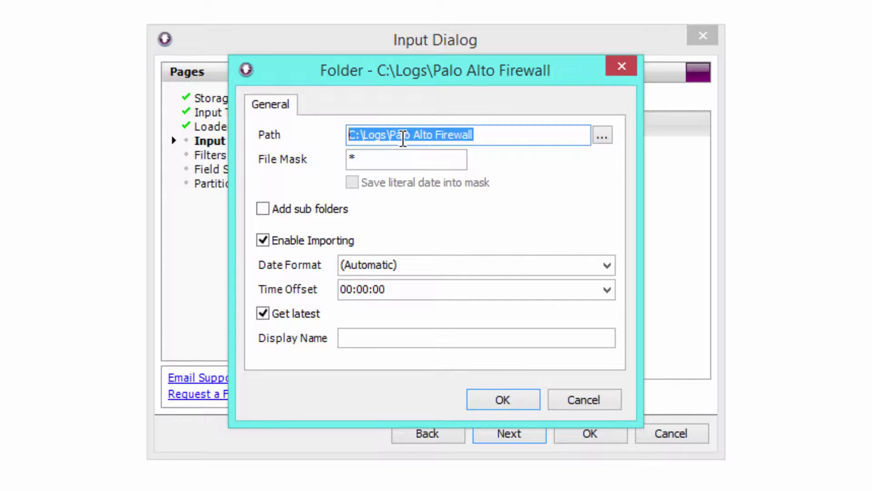
{"action": "left_click", "coordinate": [378, 136]}
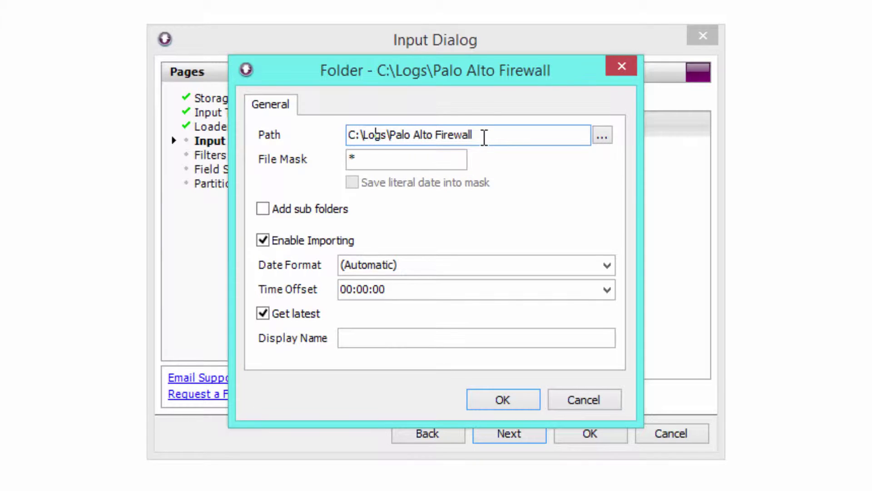
{"action": "left_click", "coordinate": [513, 397]}
{"action": "left_click", "coordinate": [370, 166]}
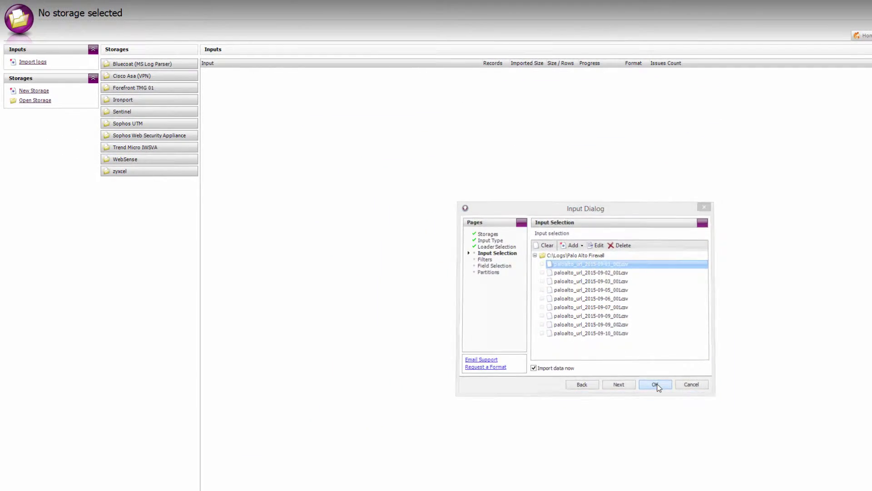
Step: Confirm the import, then check the Storages folder location under Tools > Options > Paths
{"action": "left_click", "coordinate": [657, 386]}
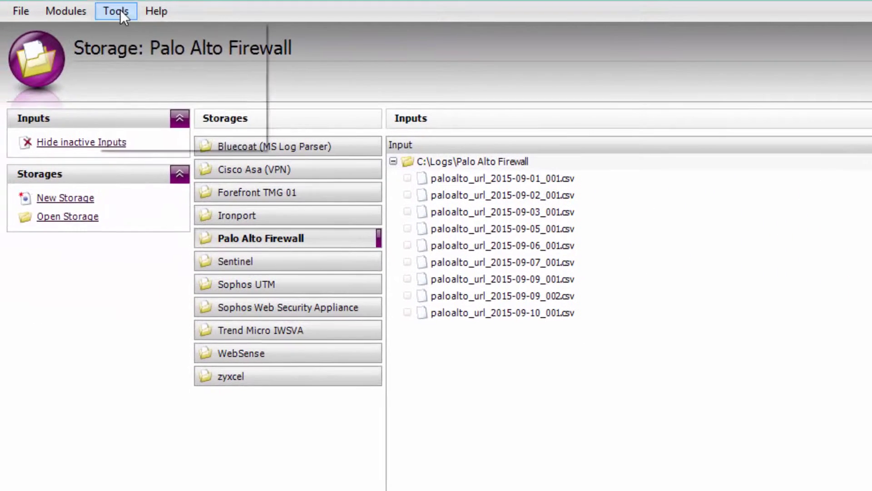
{"action": "left_click", "coordinate": [121, 10]}
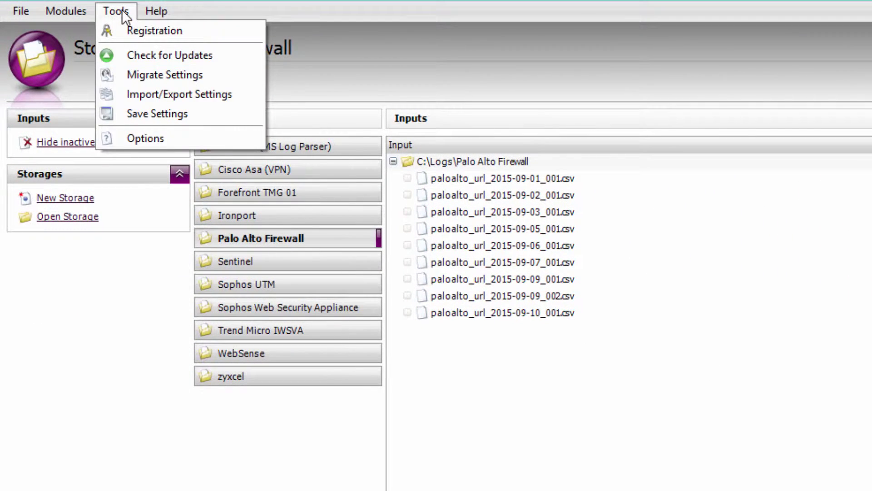
{"action": "left_click", "coordinate": [147, 133]}
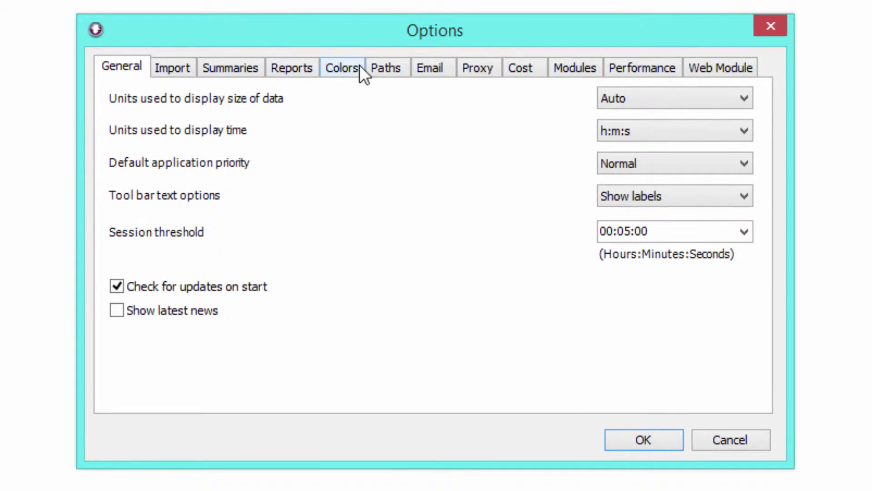
{"action": "left_click", "coordinate": [386, 68]}
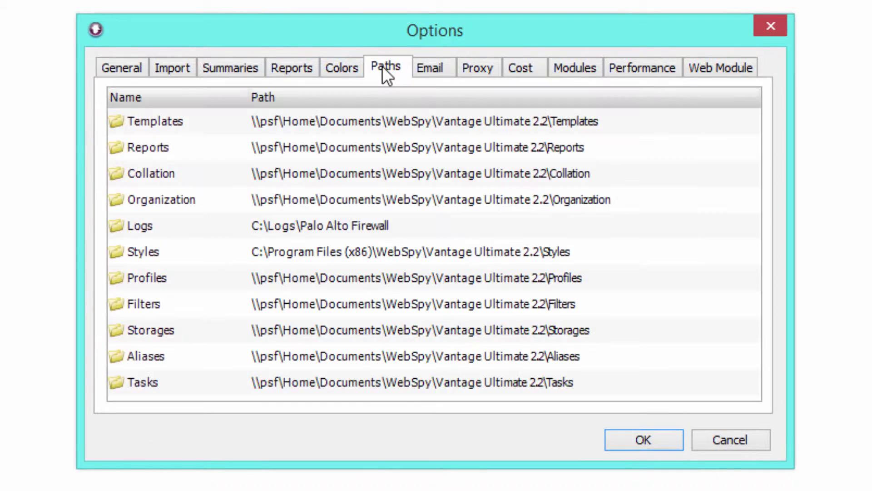
{"action": "left_click", "coordinate": [252, 332]}
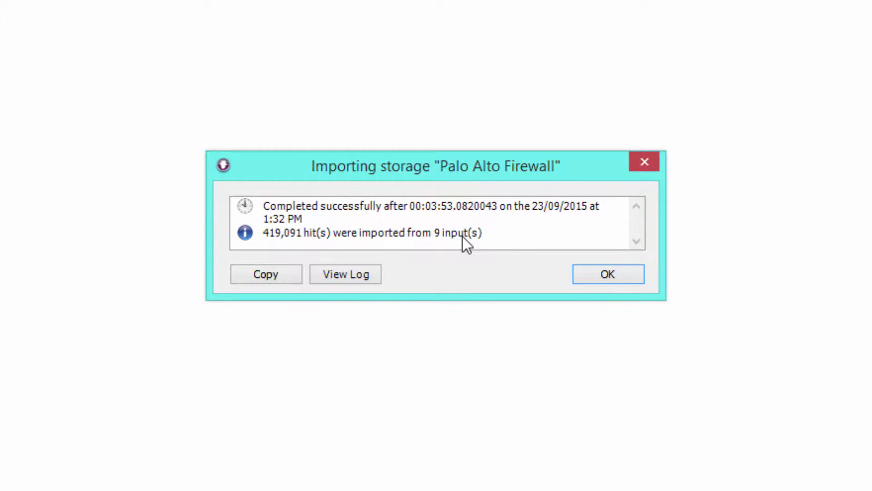
Step: Dismiss the 419,091-hit import summary and select the 2015-09-06 and 2015-09-09 log files
{"action": "left_click", "coordinate": [609, 277]}
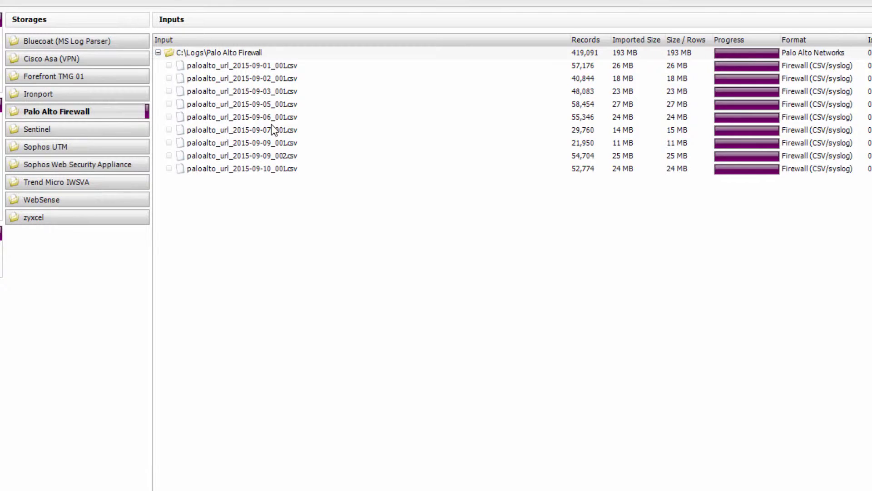
{"action": "left_click", "coordinate": [292, 119]}
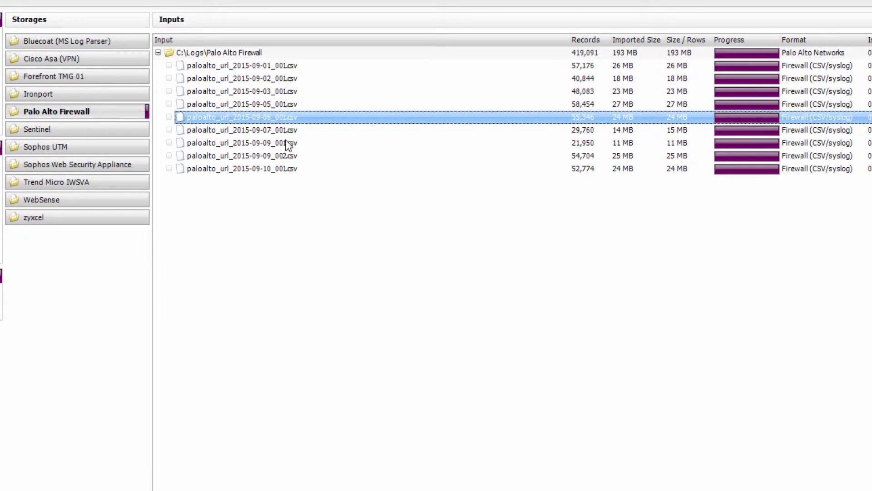
{"action": "left_click", "coordinate": [279, 143]}
{"action": "left_click", "coordinate": [276, 156]}
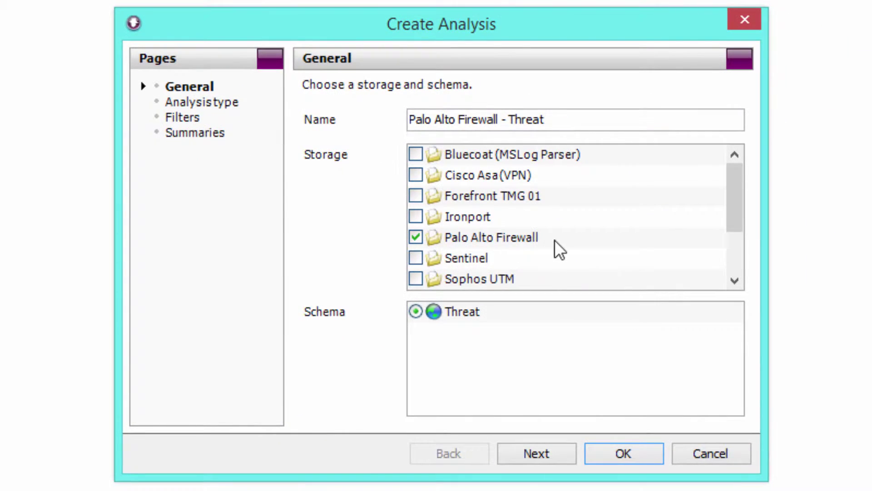
Step: Create the Threat analysis and inspect the block-url and alert rows in the Action summary
{"action": "left_click", "coordinate": [549, 452]}
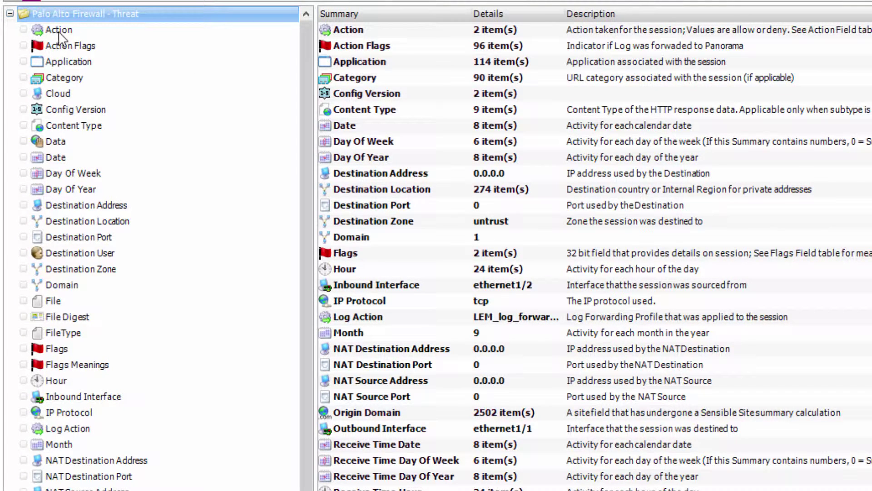
{"action": "left_click", "coordinate": [59, 31]}
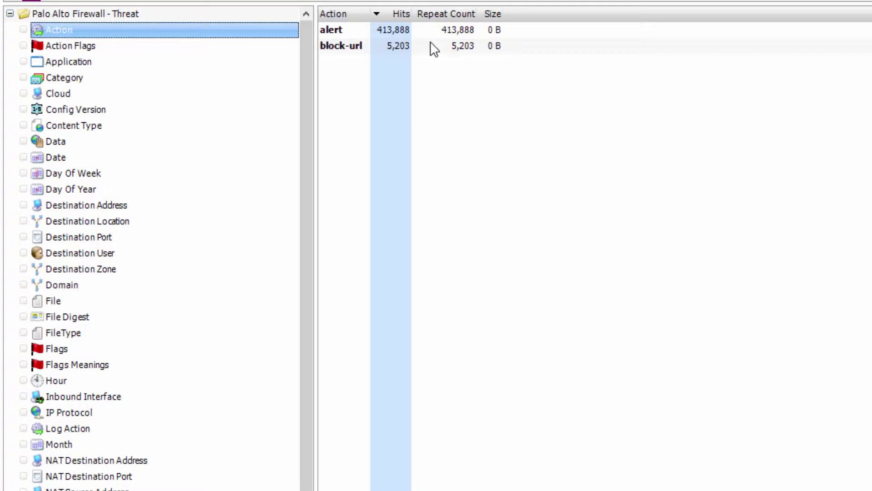
{"action": "left_click", "coordinate": [408, 45]}
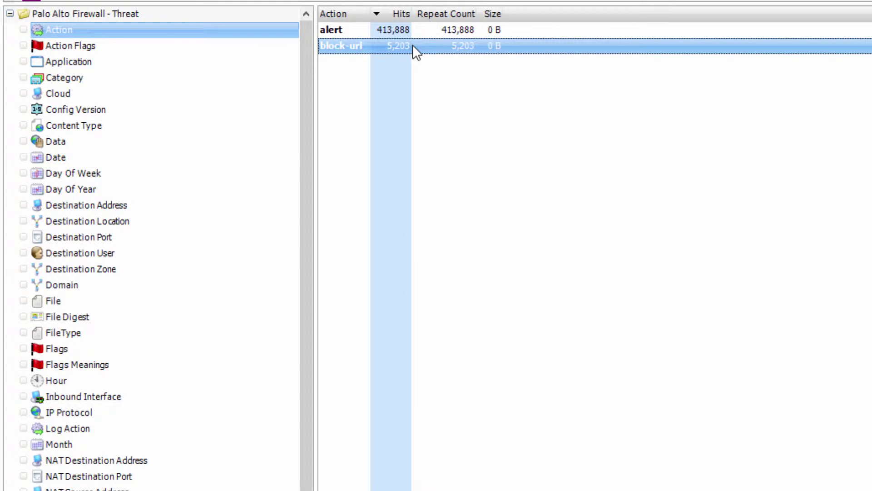
{"action": "right_click", "coordinate": [413, 45]}
{"action": "left_click", "coordinate": [390, 32]}
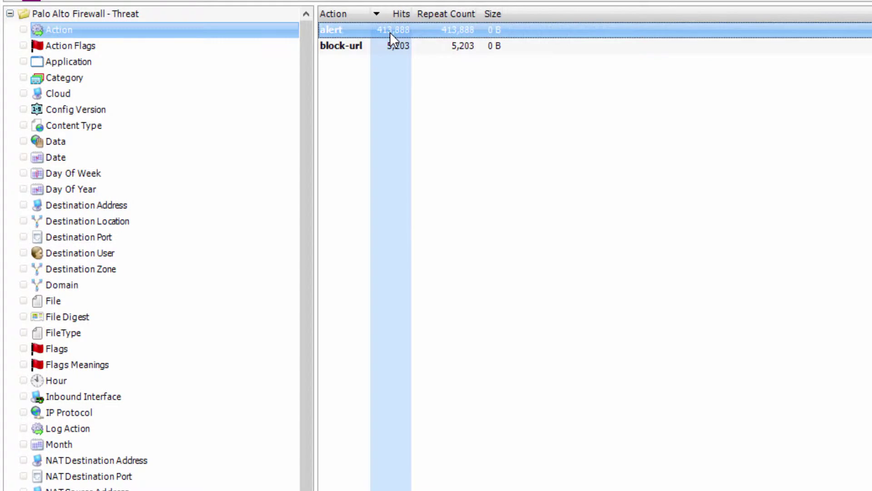
Step: Browse the Application, Category and Site Domain summaries, then show users by full name grouped by Company
{"action": "left_click", "coordinate": [72, 65]}
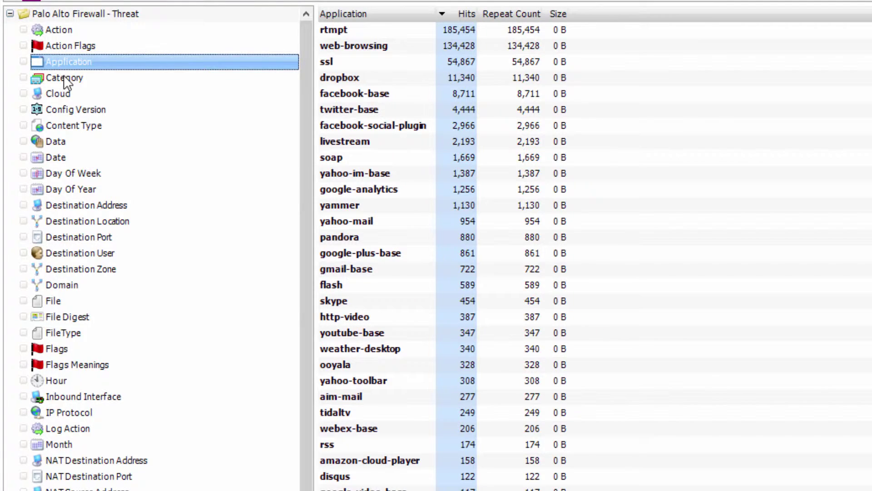
{"action": "left_click", "coordinate": [63, 78]}
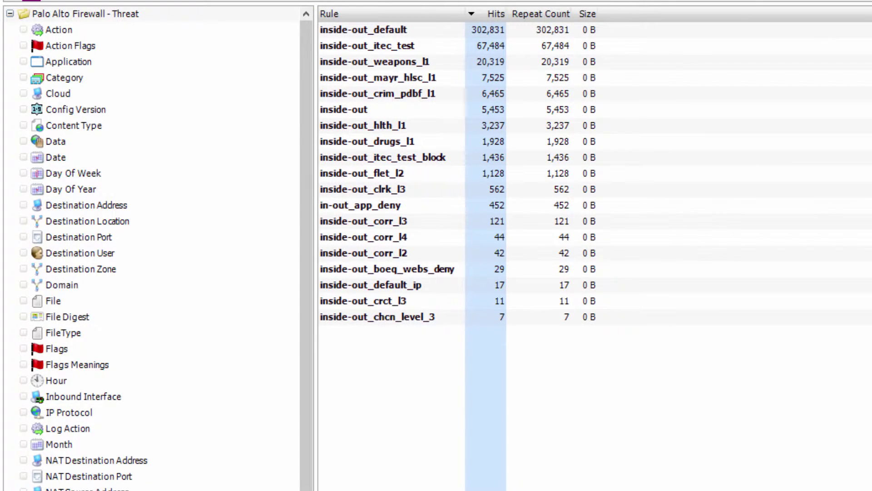
{"action": "scroll", "coordinate": [159, 273], "scroll_direction": "down", "scroll_amount": 10}
{"action": "left_click", "coordinate": [70, 444]}
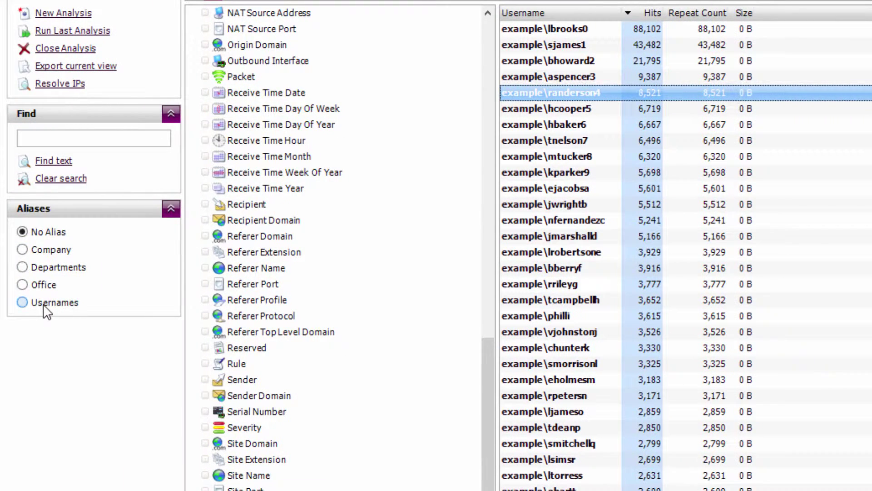
{"action": "left_click", "coordinate": [44, 304]}
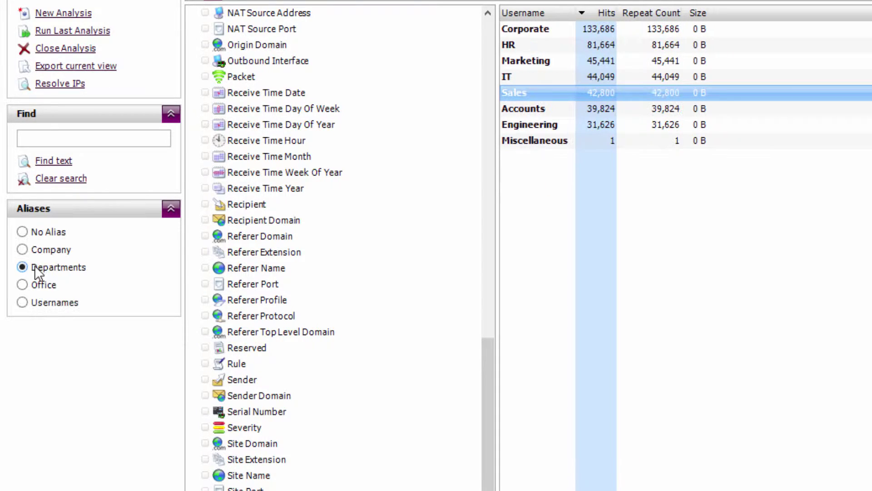
{"action": "left_click", "coordinate": [38, 251]}
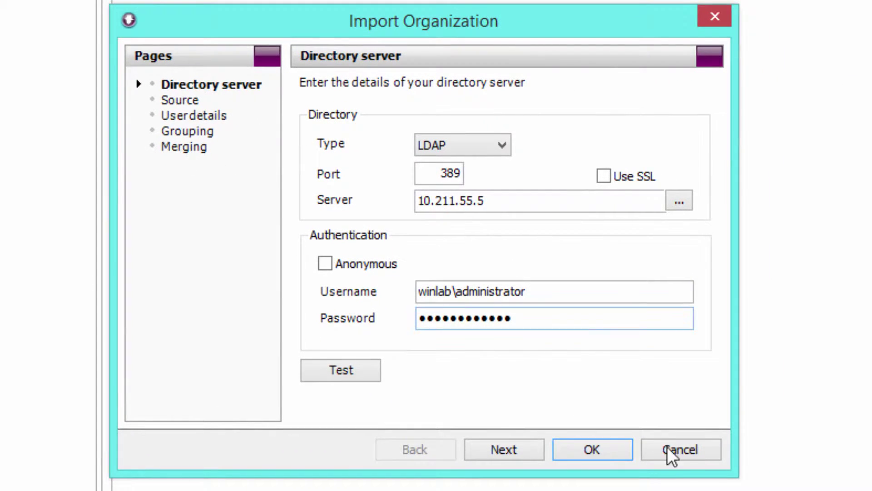
Step: Cancel the organization import and expand Example Company > Cape Town > Accounts to its people
{"action": "left_click", "coordinate": [685, 451]}
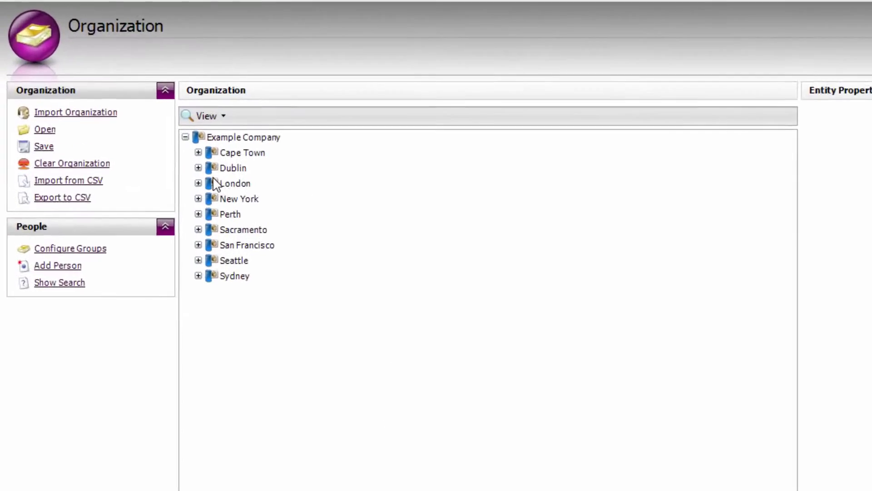
{"action": "left_click", "coordinate": [230, 138]}
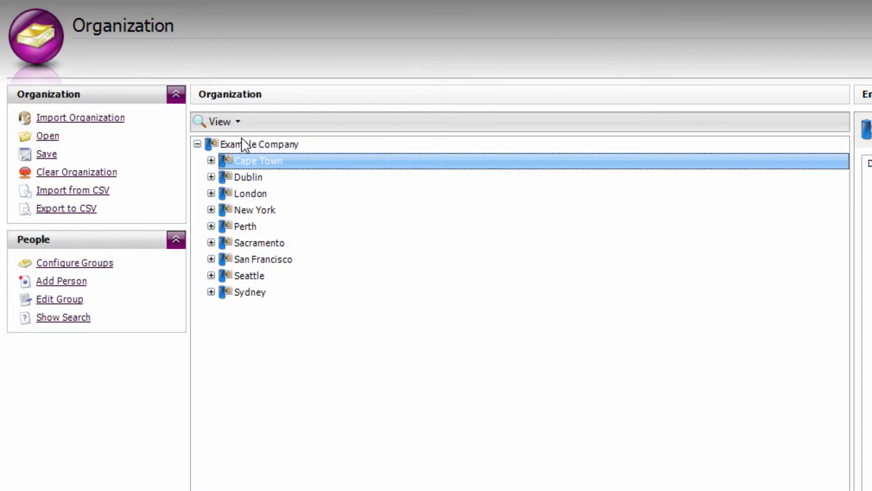
{"action": "left_click", "coordinate": [210, 161]}
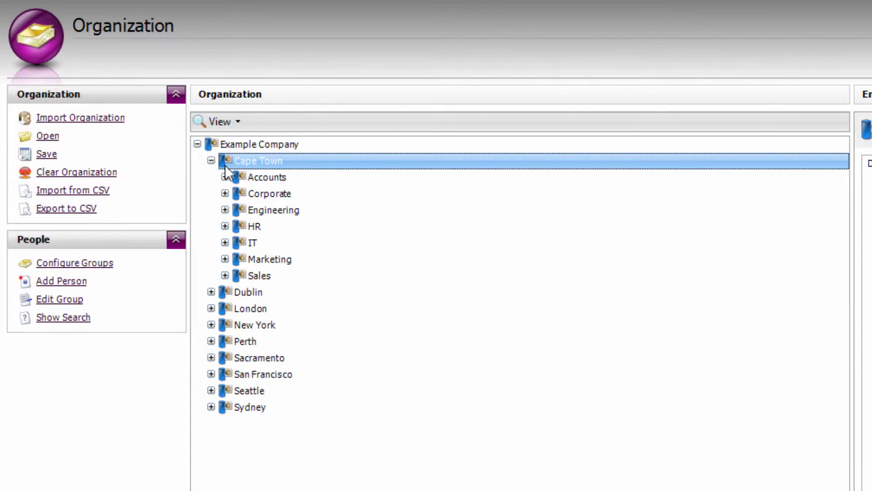
{"action": "left_click", "coordinate": [249, 176]}
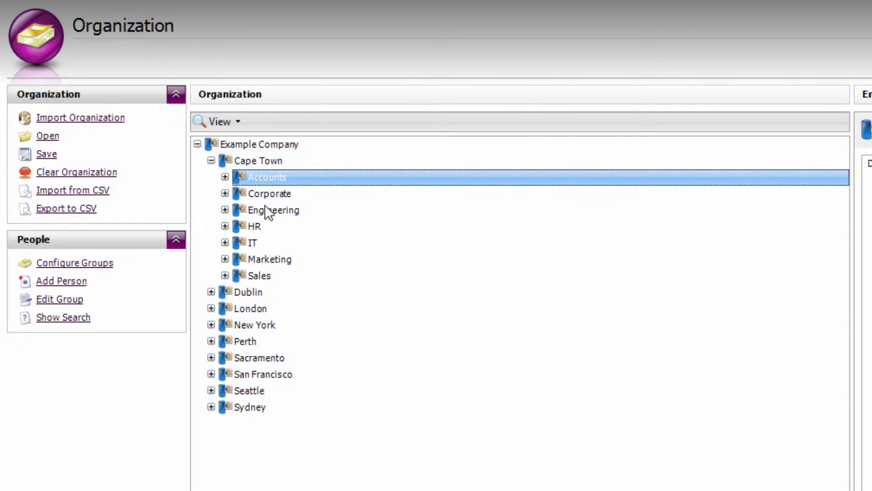
{"action": "key", "text": "Right"}
{"action": "left_click", "coordinate": [305, 197]}
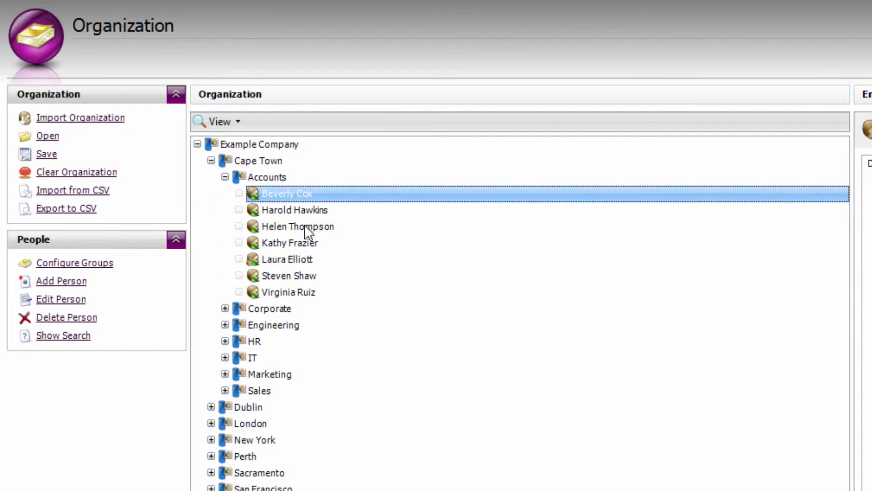
Step: Inspect an Accounts user's login name and domain in Entity Properties, then go to the aliases view
{"action": "left_click", "coordinate": [304, 225]}
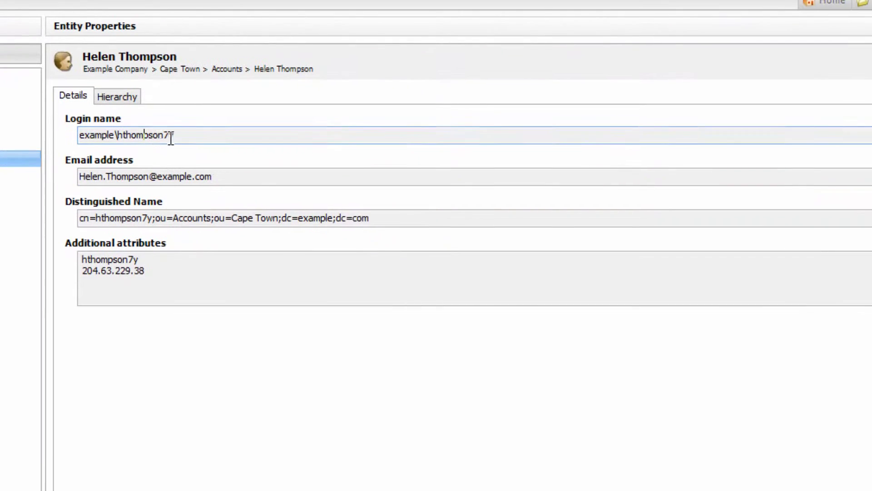
{"action": "left_click_drag", "start_coordinate": [871, 204], "coordinate": [871, 197]}
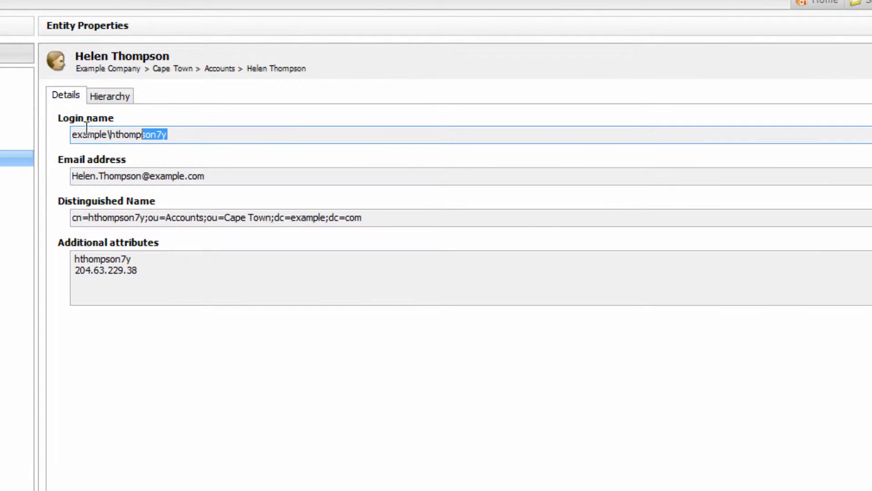
{"action": "left_click_drag", "start_coordinate": [87, 129], "coordinate": [72, 133]}
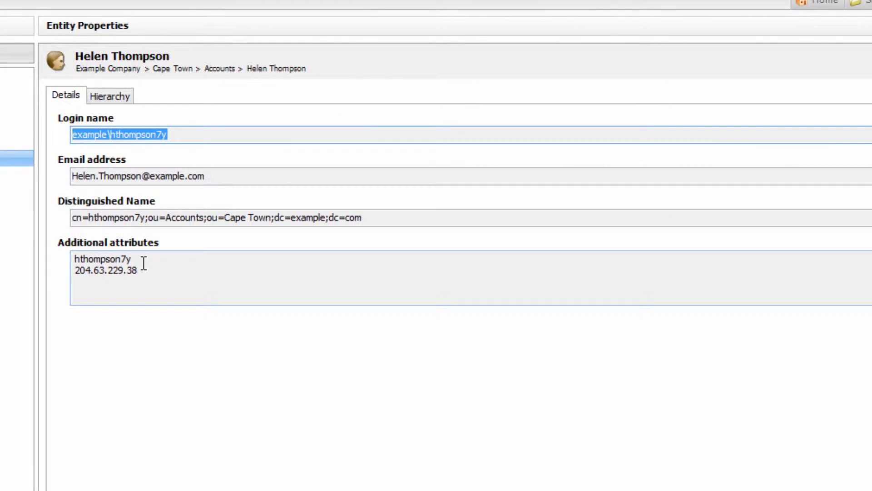
{"action": "left_click", "coordinate": [111, 134]}
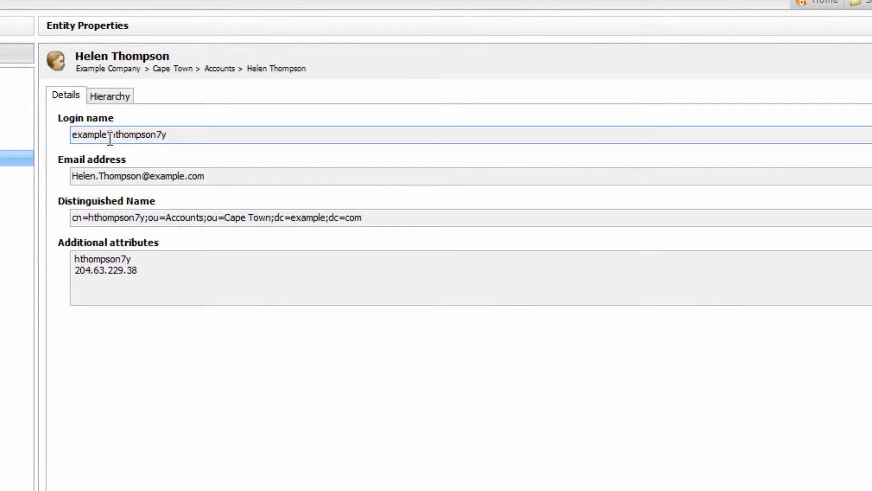
{"action": "left_click_drag", "start_coordinate": [111, 134], "coordinate": [29, 139]}
{"action": "left_click", "coordinate": [129, 135]}
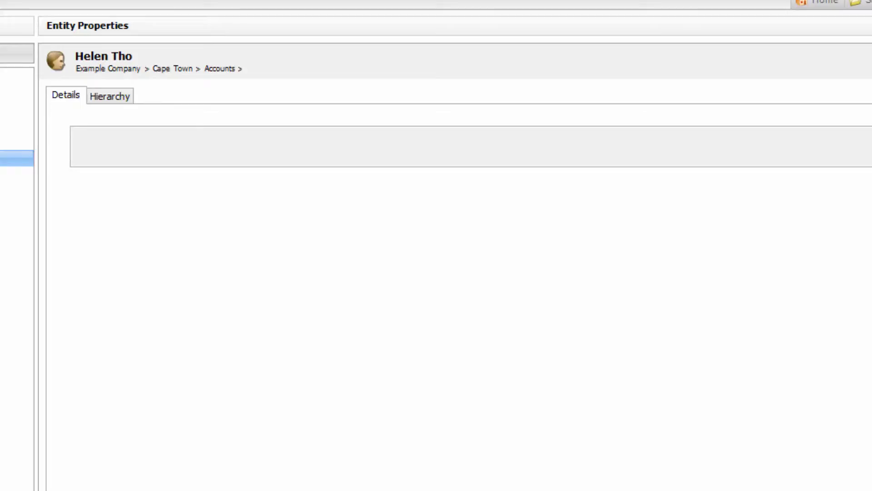
{"action": "left_click", "coordinate": [747, 43]}
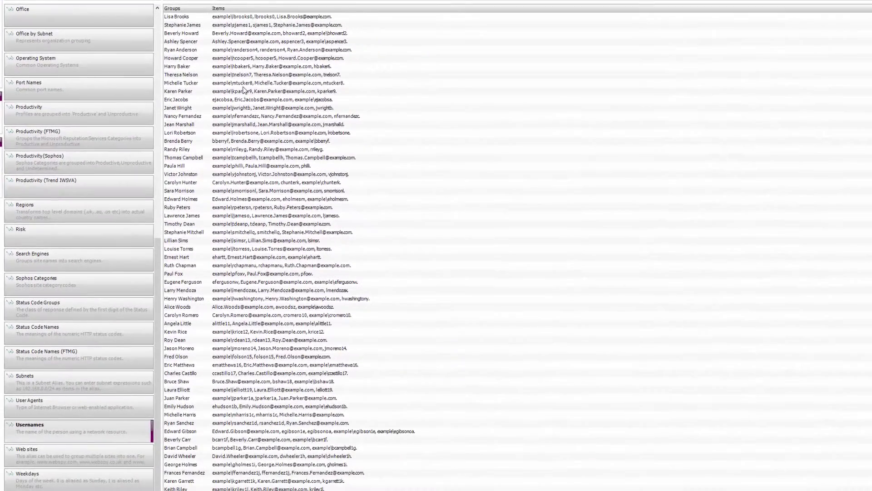
{"action": "left_click", "coordinate": [241, 82]}
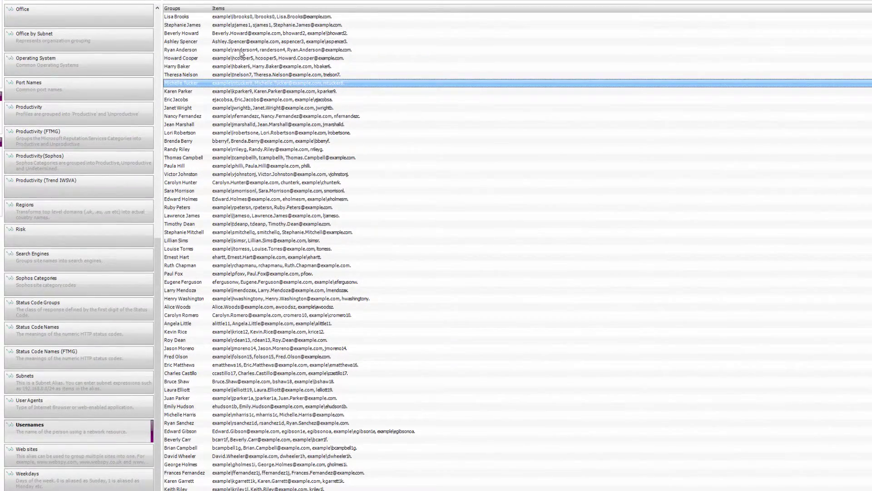
{"action": "double_click", "coordinate": [249, 150]}
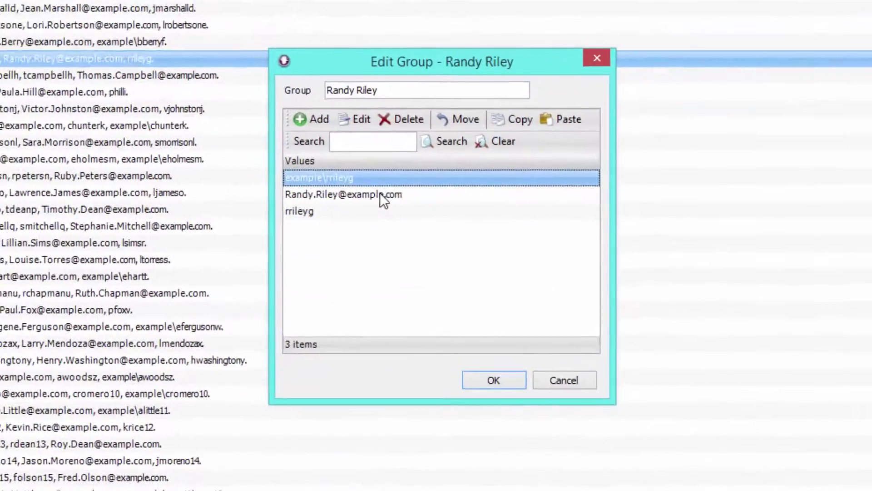
{"action": "left_click", "coordinate": [599, 216]}
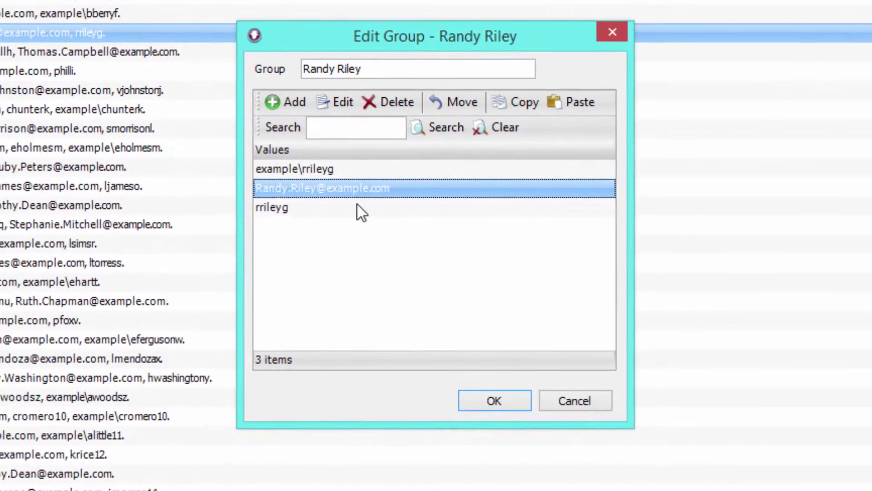
{"action": "left_click", "coordinate": [358, 206]}
{"action": "left_click", "coordinate": [370, 187]}
{"action": "left_click", "coordinate": [375, 171]}
{"action": "triple_click", "coordinate": [432, 71]}
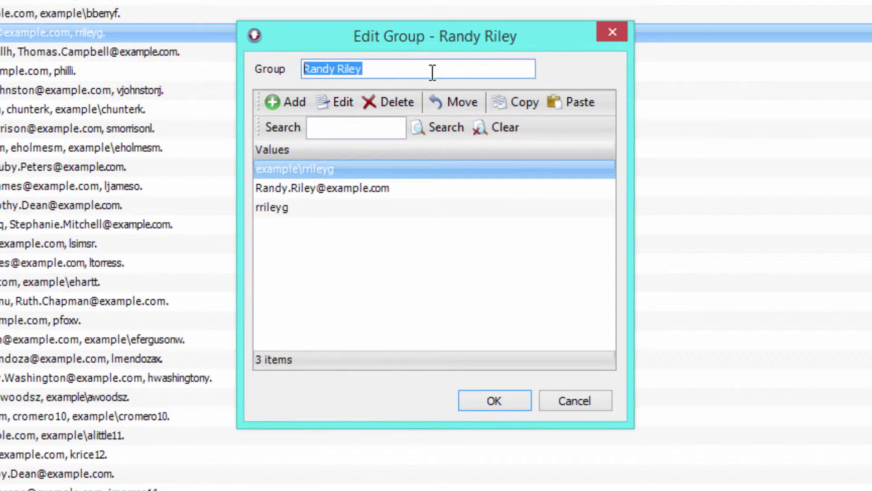
{"action": "left_click", "coordinate": [429, 72]}
{"action": "left_click_drag", "start_coordinate": [432, 70], "coordinate": [282, 64]}
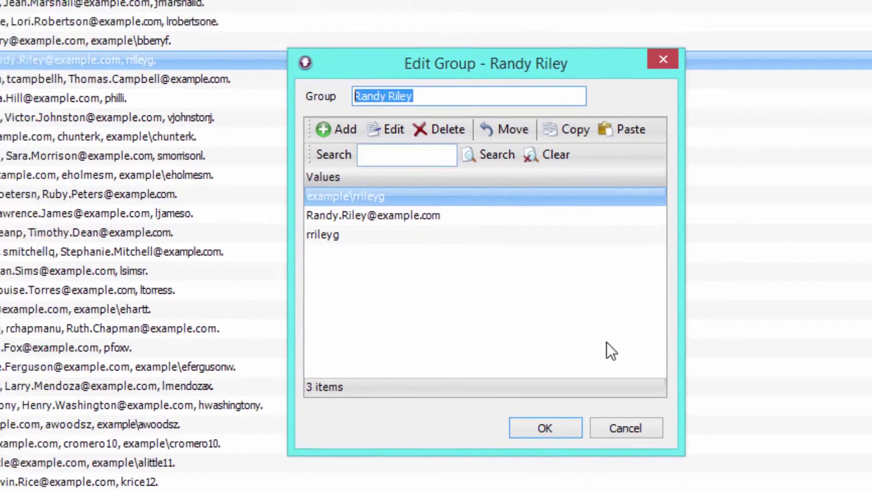
{"action": "key", "text": "Return"}
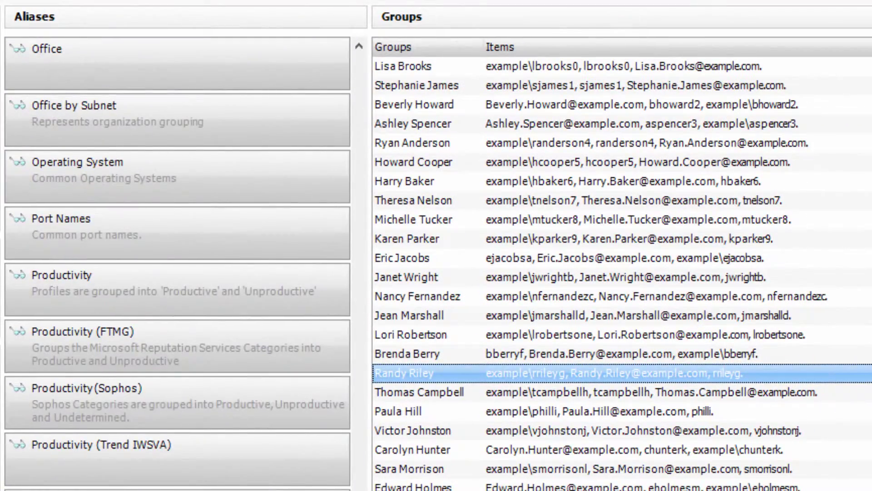
{"action": "scroll", "coordinate": [352, 279], "scroll_direction": "up", "scroll_amount": 10}
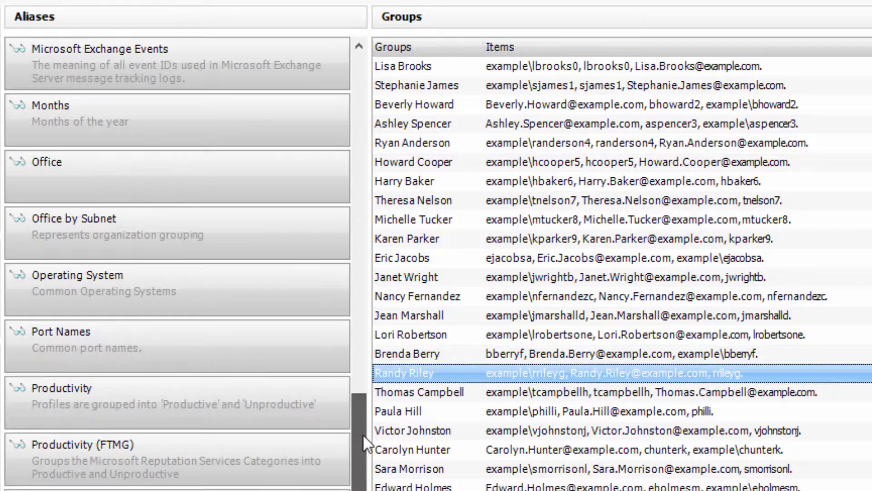
Step: Browse the members of the Departments alias's Corporate group and close it unchanged
{"action": "left_click", "coordinate": [188, 237]}
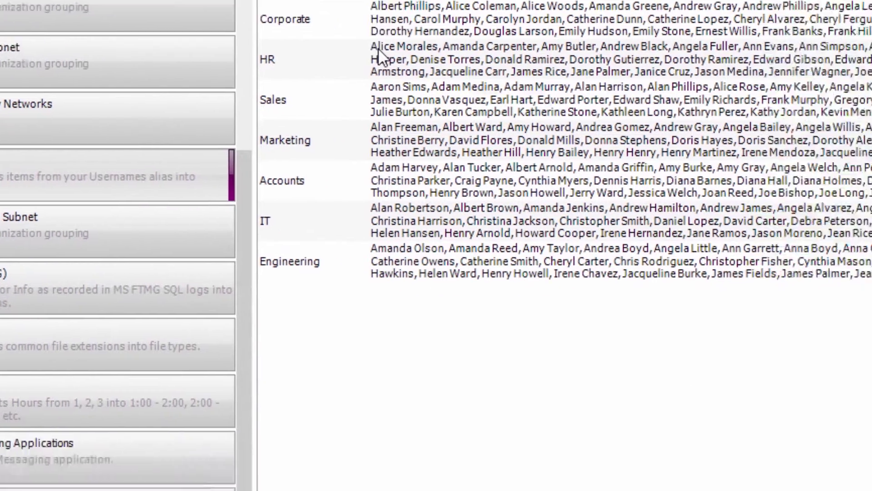
{"action": "double_click", "coordinate": [384, 117]}
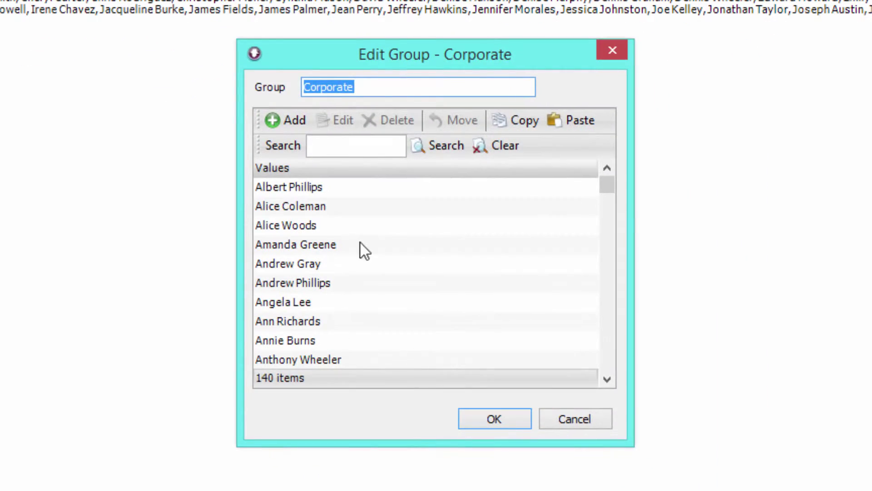
{"action": "left_click", "coordinate": [357, 225]}
{"action": "key", "text": "Down"}
{"action": "key", "text": "Down"}
{"action": "double_click", "coordinate": [369, 84]}
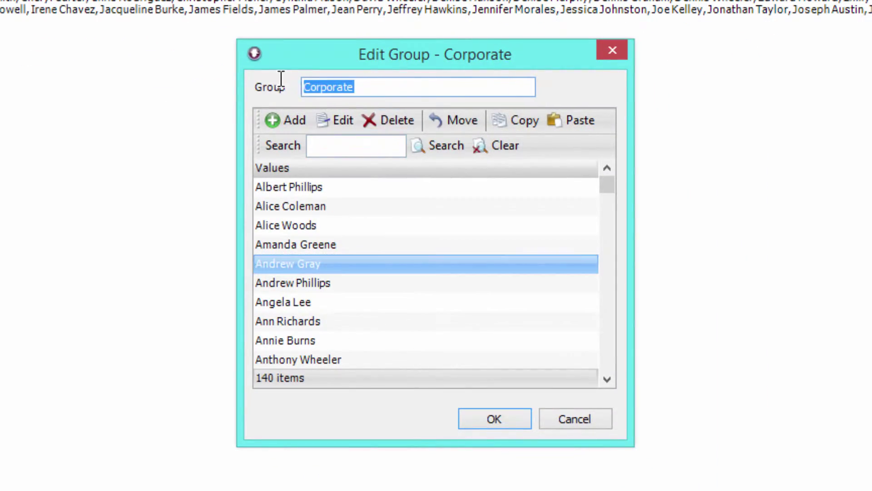
{"action": "left_click", "coordinate": [586, 419]}
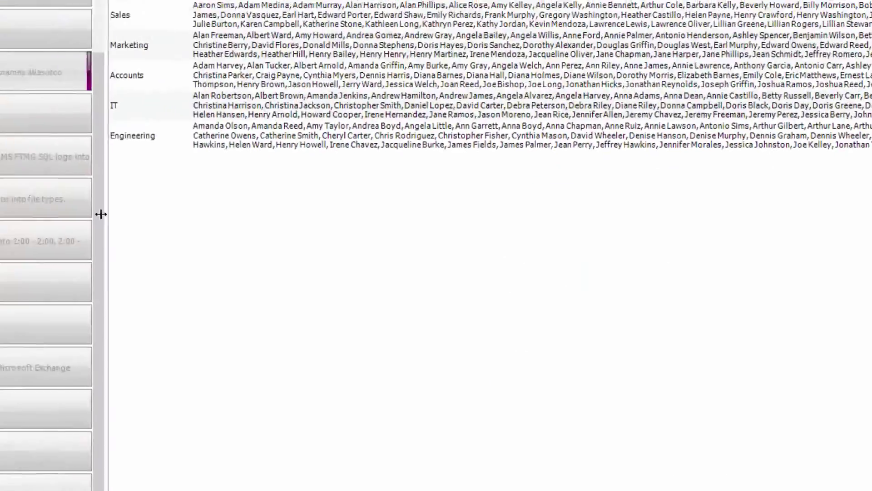
Step: Open the Office alias's London group, look through its members, and close it
{"action": "left_click", "coordinate": [97, 450]}
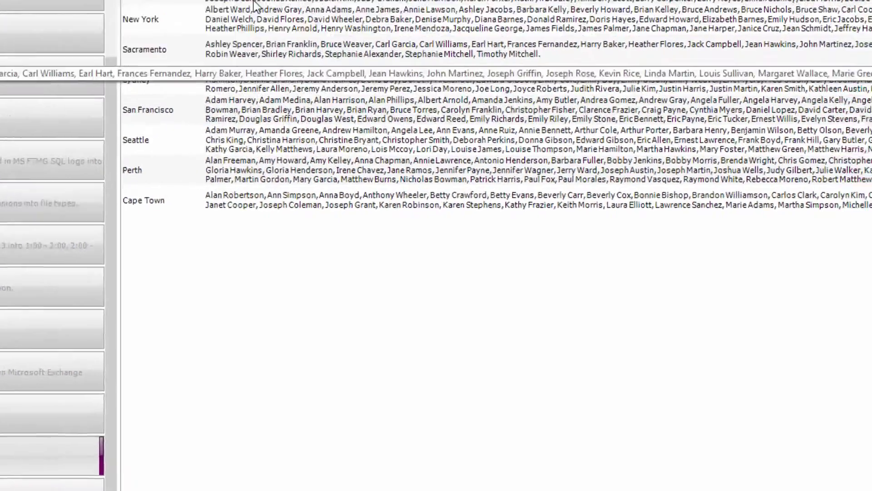
{"action": "double_click", "coordinate": [273, 28]}
{"action": "left_click", "coordinate": [343, 244]}
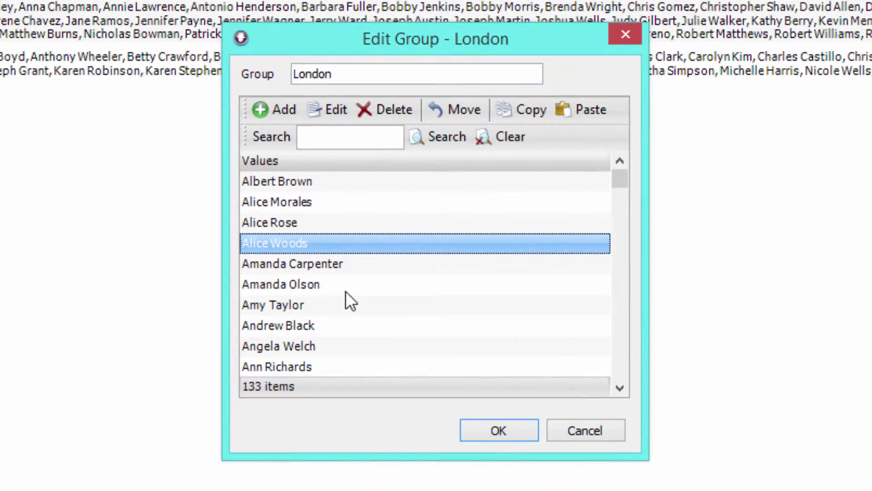
{"action": "left_click", "coordinate": [351, 326]}
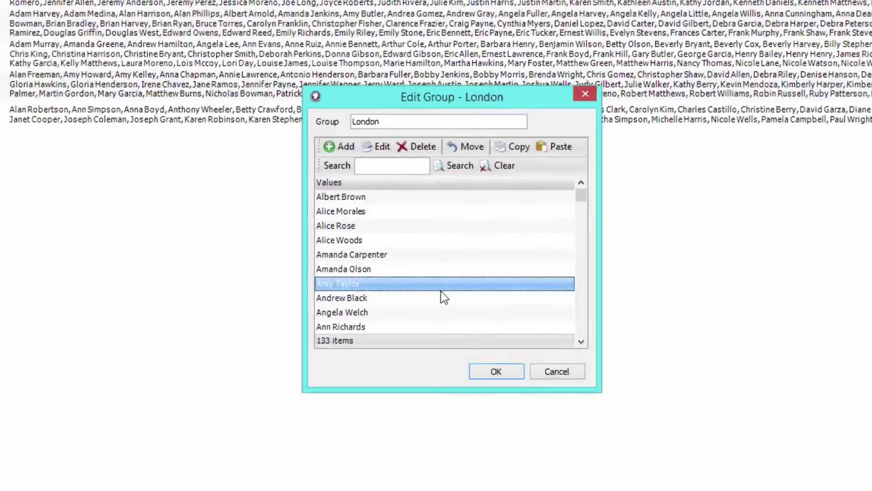
{"action": "key", "text": "Escape"}
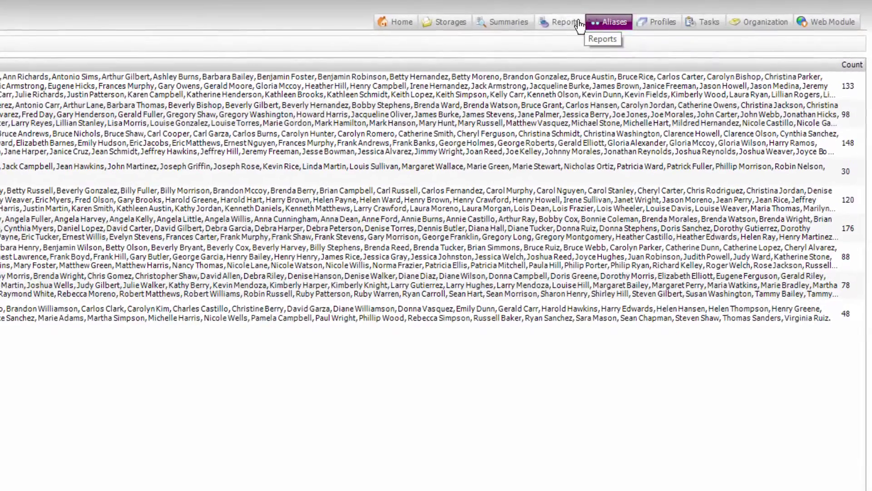
Step: In Reports, select the Productivity Report (Palo Alto) template, then browse the schema list for a new template
{"action": "left_click", "coordinate": [730, 44]}
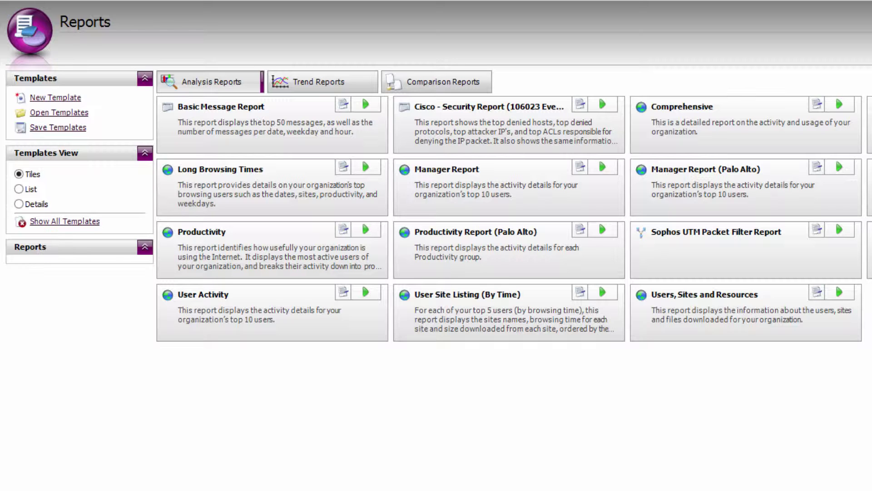
{"action": "left_click", "coordinate": [499, 241]}
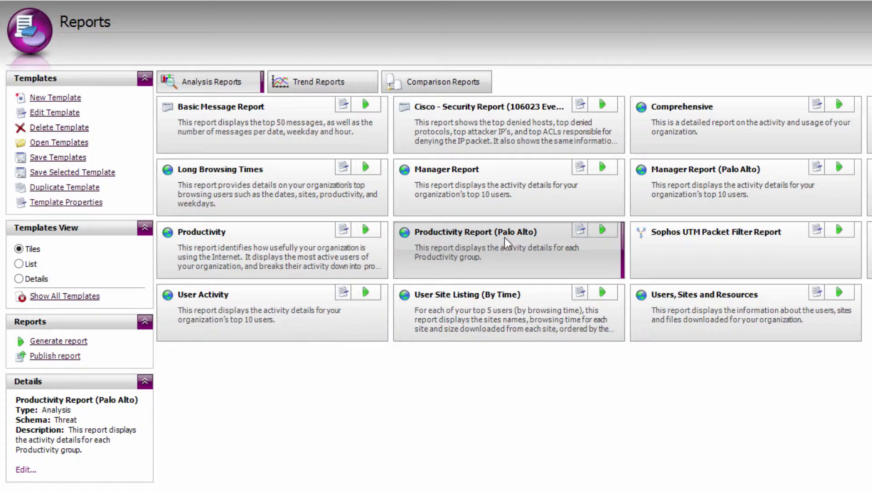
{"action": "left_click", "coordinate": [56, 98]}
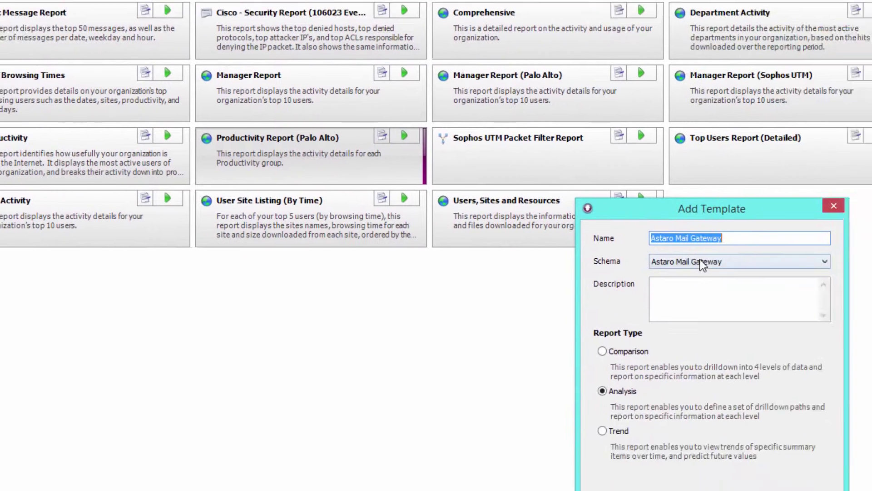
{"action": "left_click", "coordinate": [703, 266]}
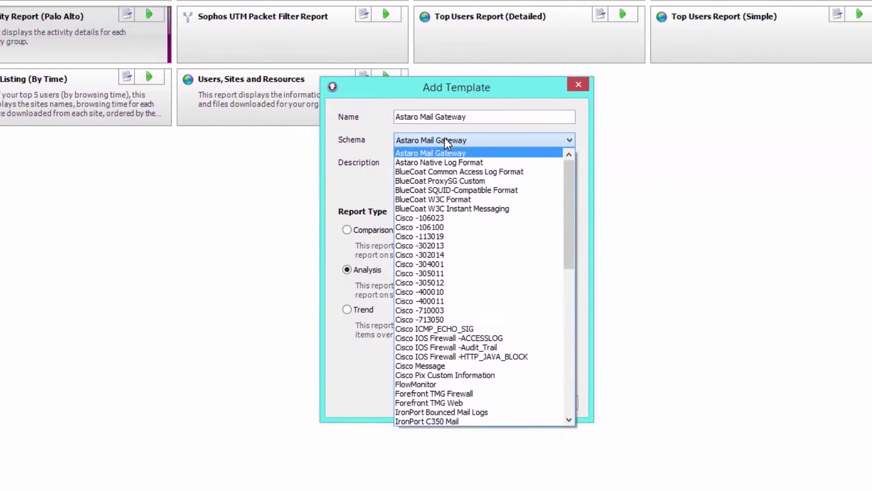
{"action": "scroll", "coordinate": [825, 382], "scroll_direction": "down", "scroll_amount": 2}
{"action": "left_click_drag", "start_coordinate": [569, 260], "coordinate": [562, 341]}
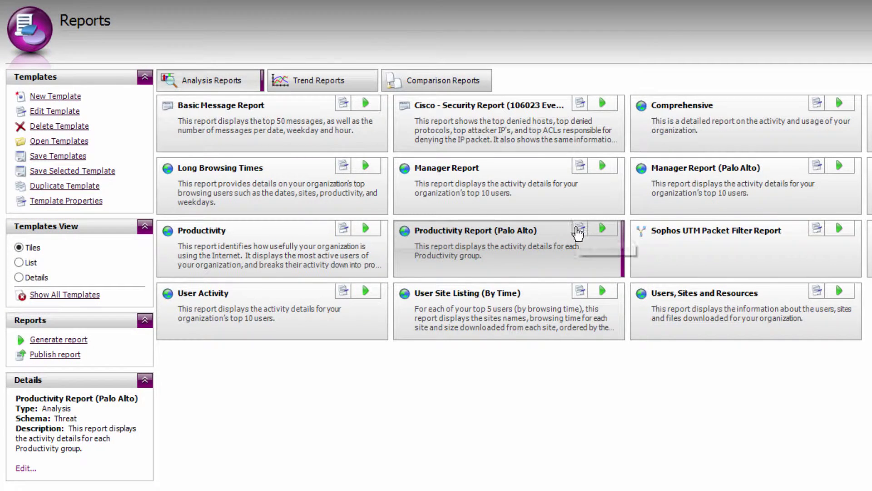
Step: Edit the Productivity Report (Palo Alto) template and inspect Productivity Assessment and its Productivity column settings
{"action": "left_click", "coordinate": [579, 228]}
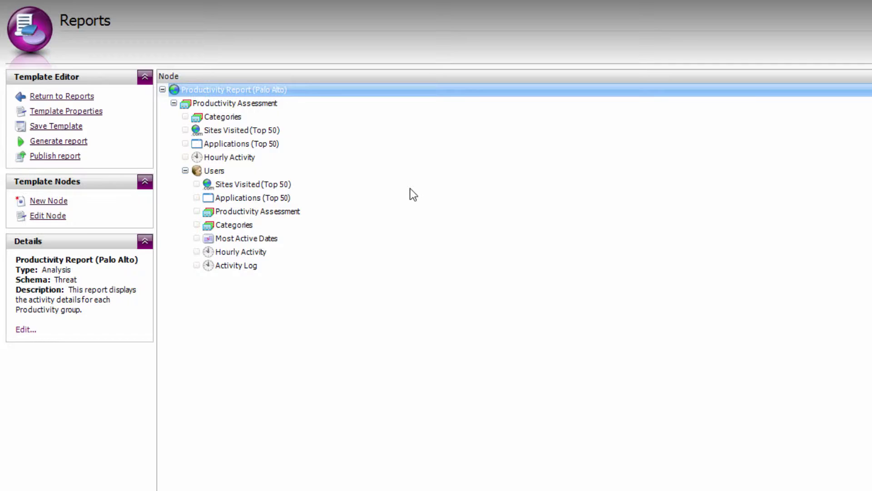
{"action": "key", "text": "Down"}
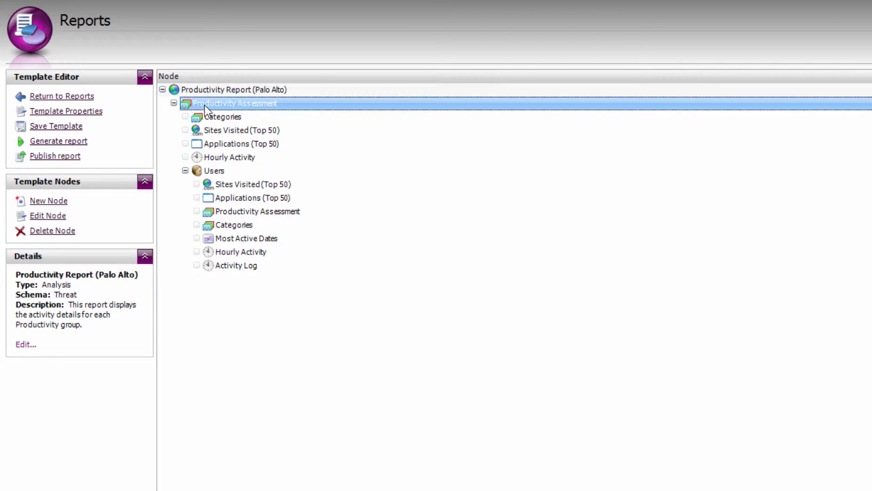
{"action": "double_click", "coordinate": [252, 110]}
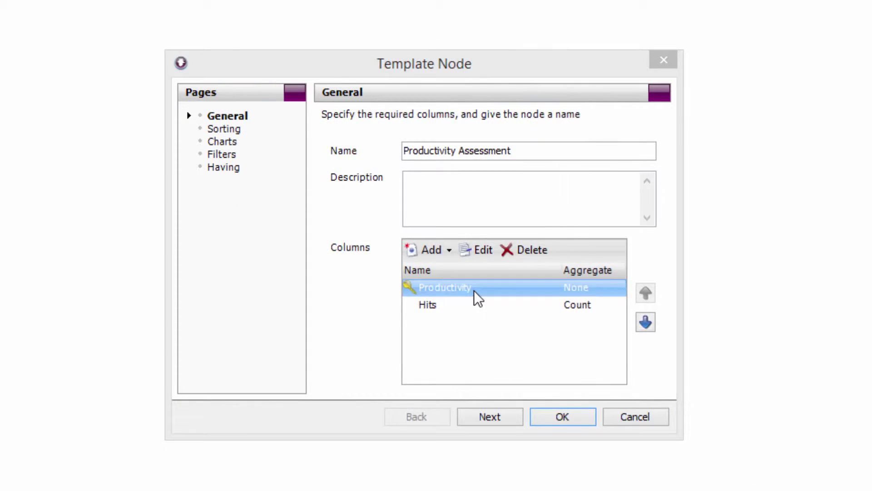
{"action": "double_click", "coordinate": [474, 291]}
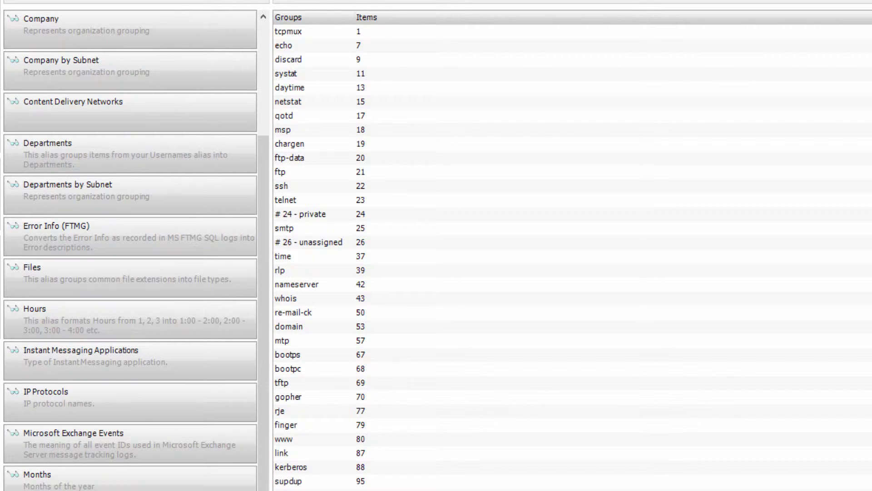
Step: Look through the Unproductive group's categories such as Chat/Instant Messaging (IM), then cancel without changes
{"action": "double_click", "coordinate": [451, 75]}
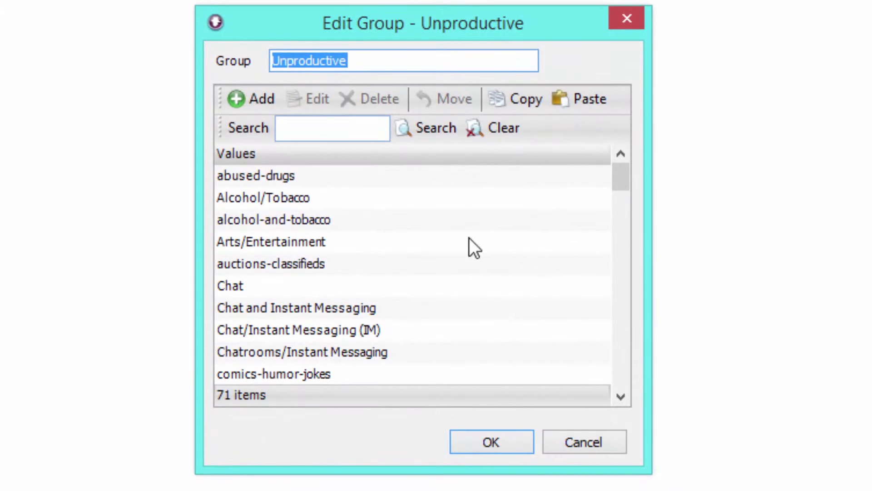
{"action": "left_click", "coordinate": [431, 220]}
{"action": "left_click", "coordinate": [394, 286]}
{"action": "left_click", "coordinate": [391, 330]}
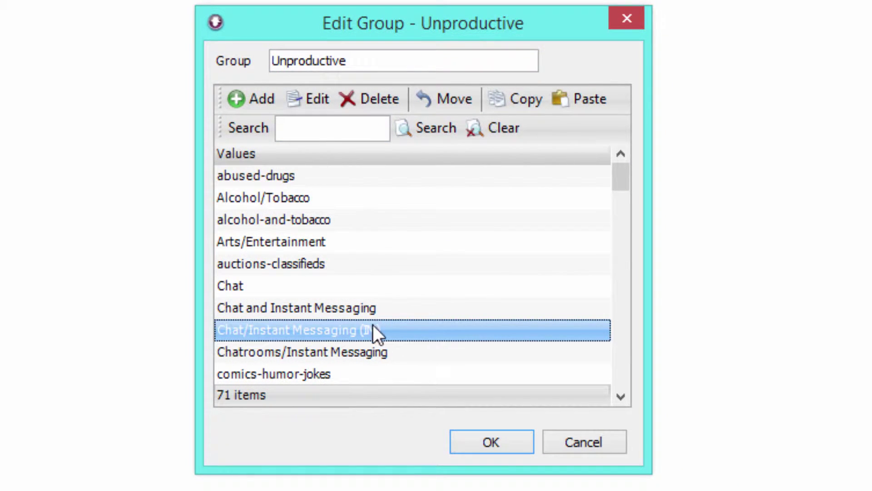
{"action": "key", "text": "alt+g"}
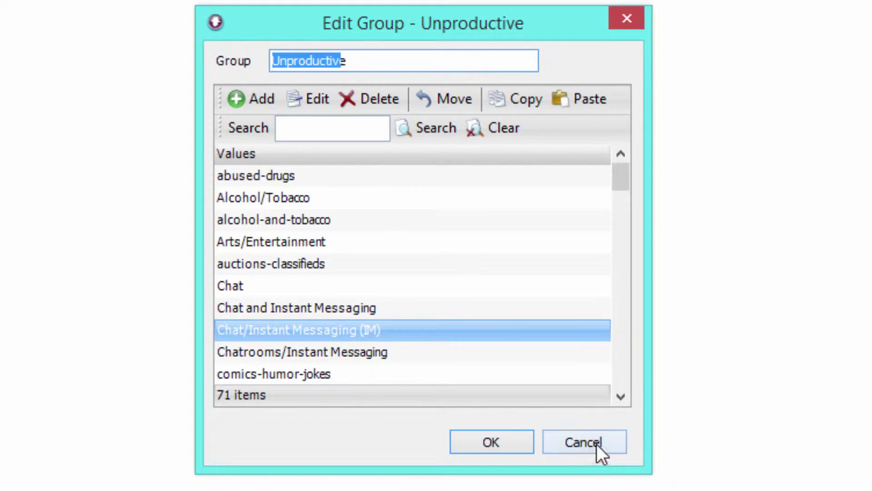
{"action": "left_click", "coordinate": [545, 308]}
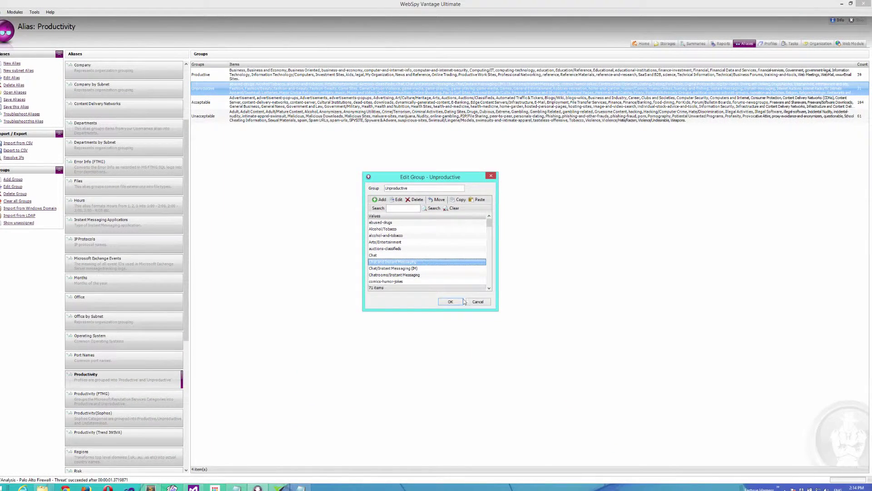
{"action": "left_click", "coordinate": [480, 304]}
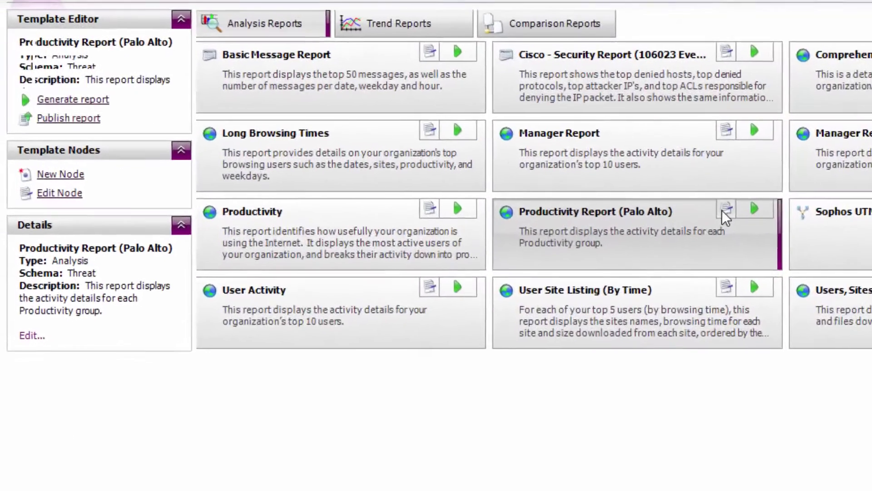
Step: Open the template in the editor and review its Categories, Sites Visited, Applications and Users nodes
{"action": "left_click", "coordinate": [258, 127]}
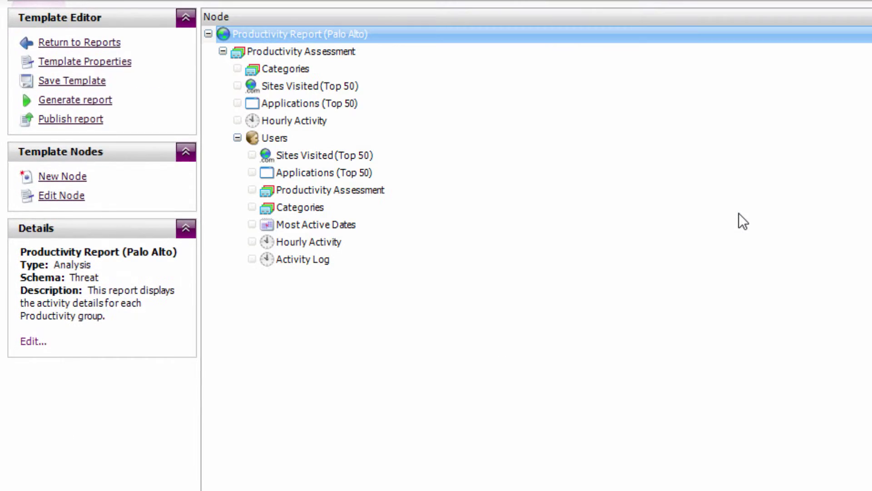
{"action": "left_click", "coordinate": [312, 68]}
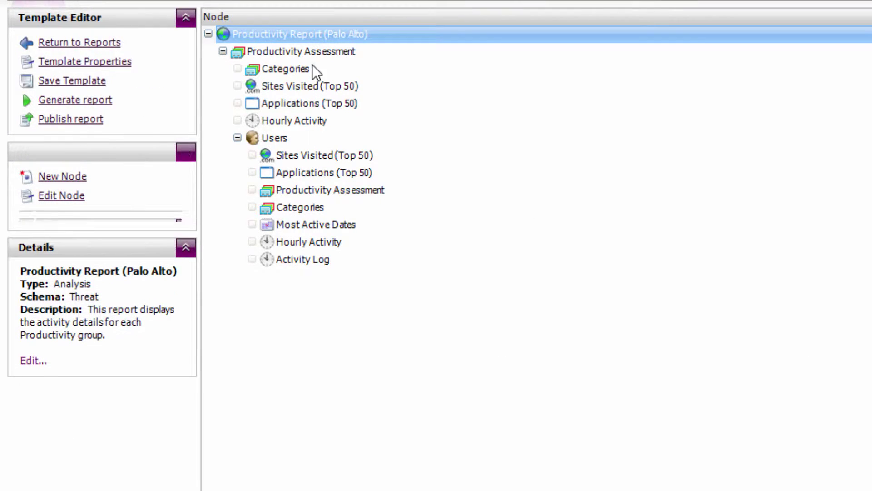
{"action": "left_click", "coordinate": [299, 86]}
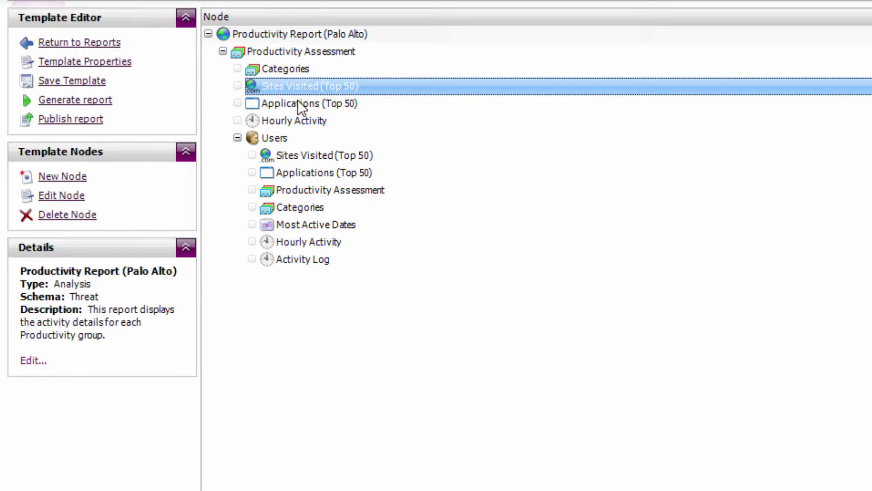
{"action": "left_click", "coordinate": [298, 102]}
{"action": "left_click", "coordinate": [299, 138]}
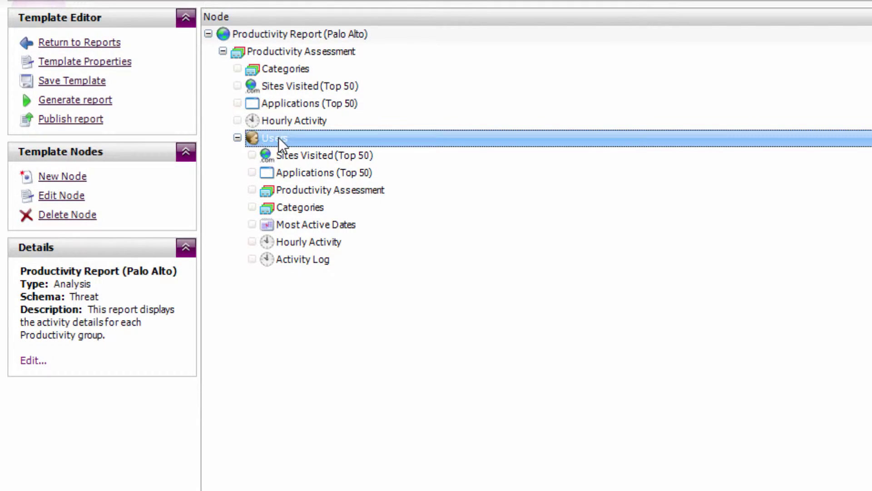
{"action": "left_click", "coordinate": [253, 148]}
{"action": "left_click", "coordinate": [241, 140]}
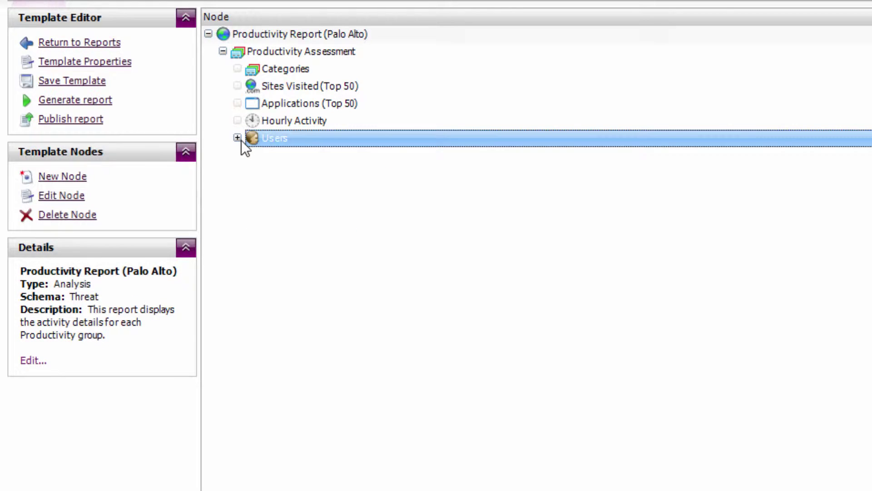
Step: Review the Users sub-nodes (Sites Visited, Applications, Productivity Assessment), then start generating the report
{"action": "left_click", "coordinate": [241, 140]}
{"action": "left_click", "coordinate": [307, 155]}
{"action": "left_click", "coordinate": [345, 170]}
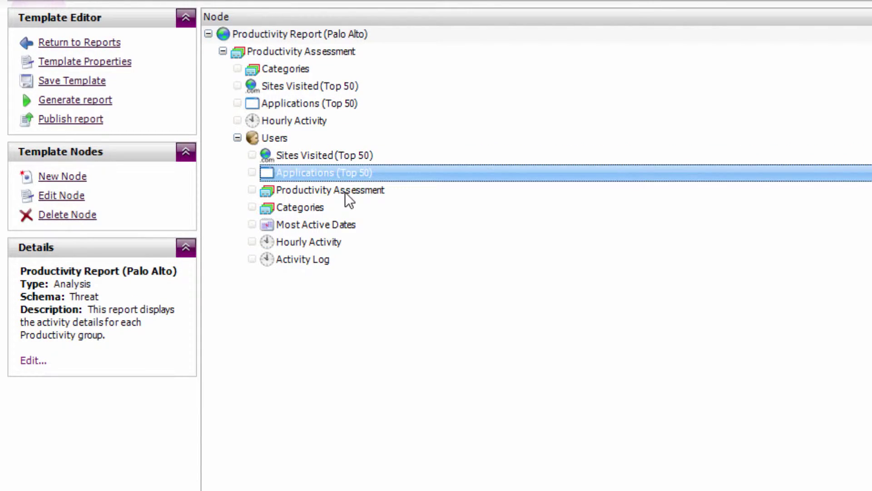
{"action": "left_click", "coordinate": [345, 191]}
{"action": "left_click", "coordinate": [295, 138]}
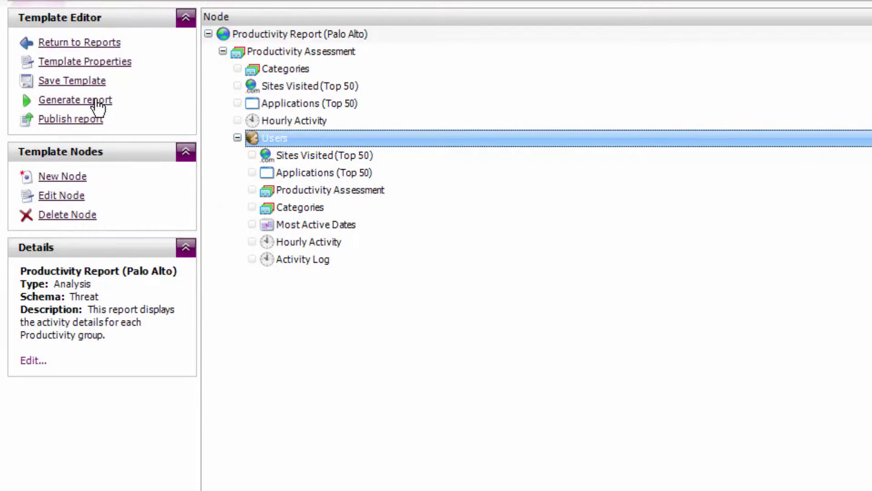
{"action": "left_click", "coordinate": [98, 101]}
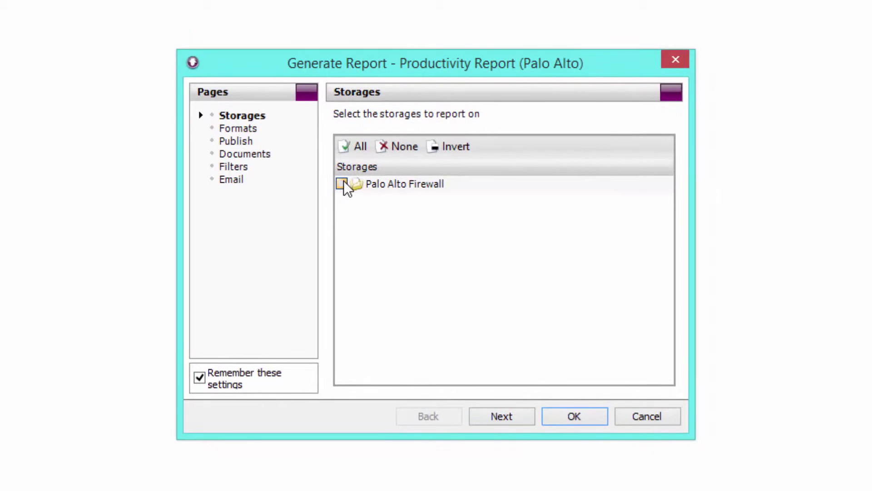
Step: Generate the Palo Alto Firewall productivity report as HTML loose files, default name, no filters or email
{"action": "left_click", "coordinate": [342, 184]}
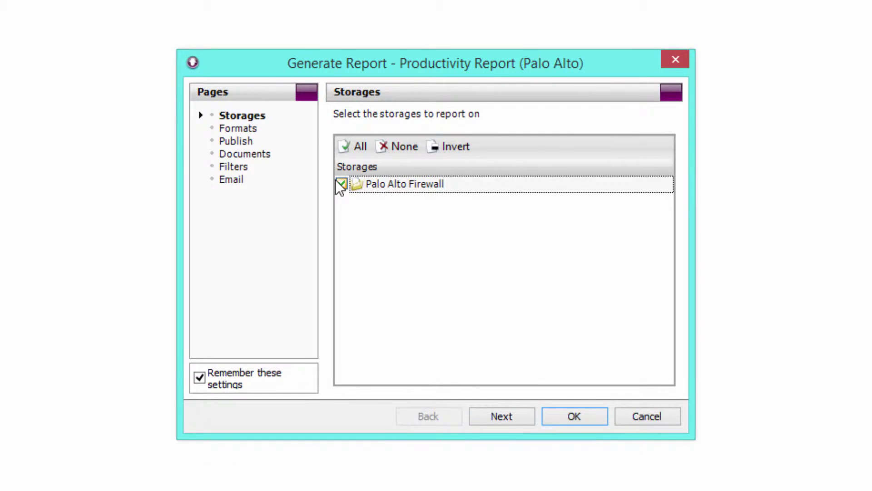
{"action": "left_click", "coordinate": [512, 419]}
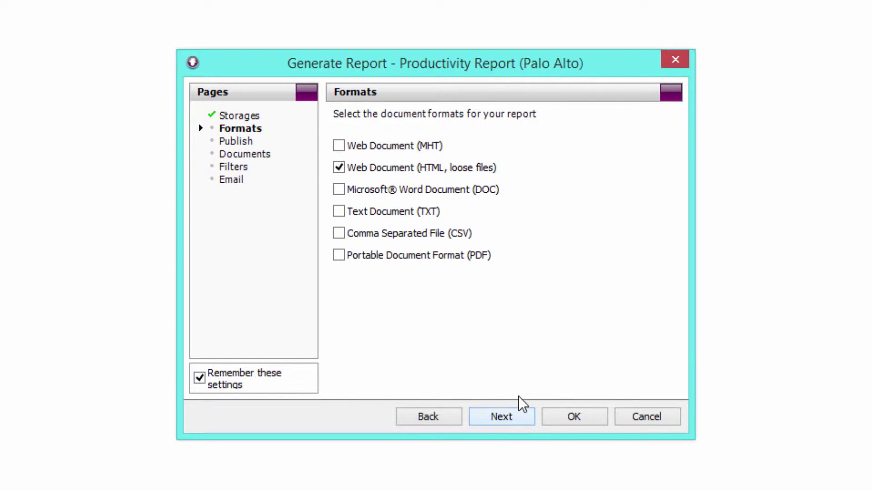
{"action": "left_click", "coordinate": [499, 415]}
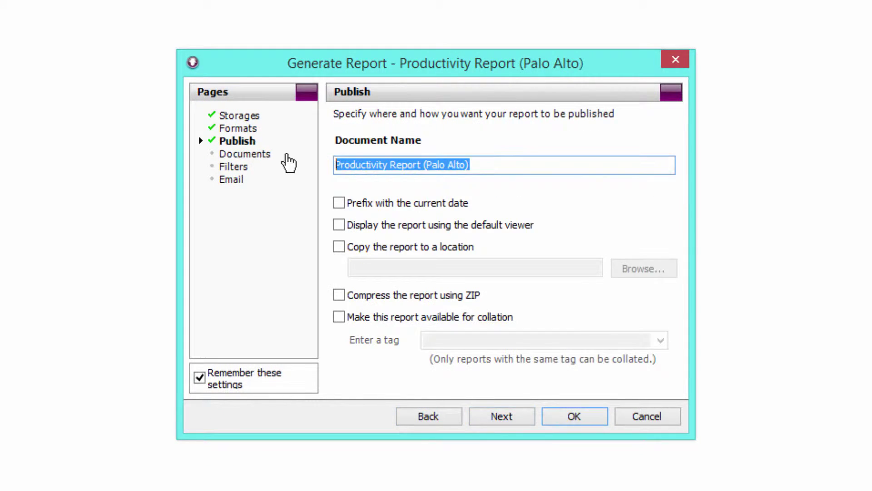
{"action": "left_click", "coordinate": [472, 165]}
{"action": "left_click", "coordinate": [525, 420]}
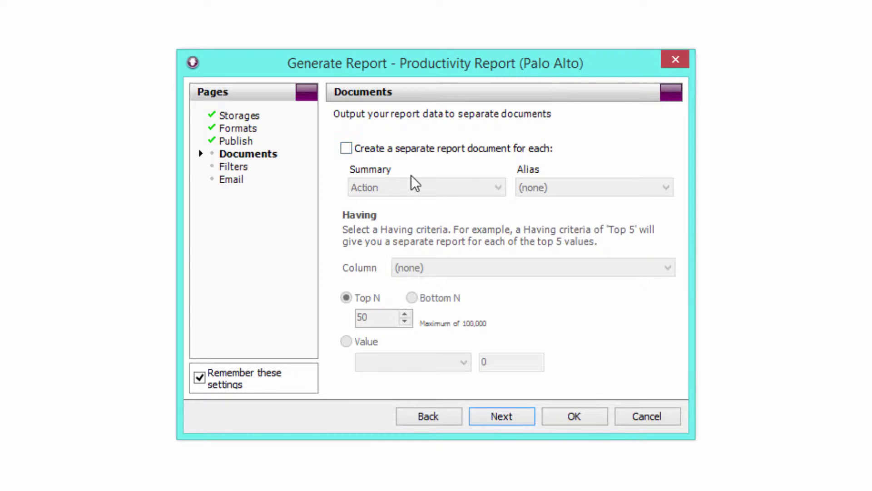
{"action": "left_click", "coordinate": [517, 415]}
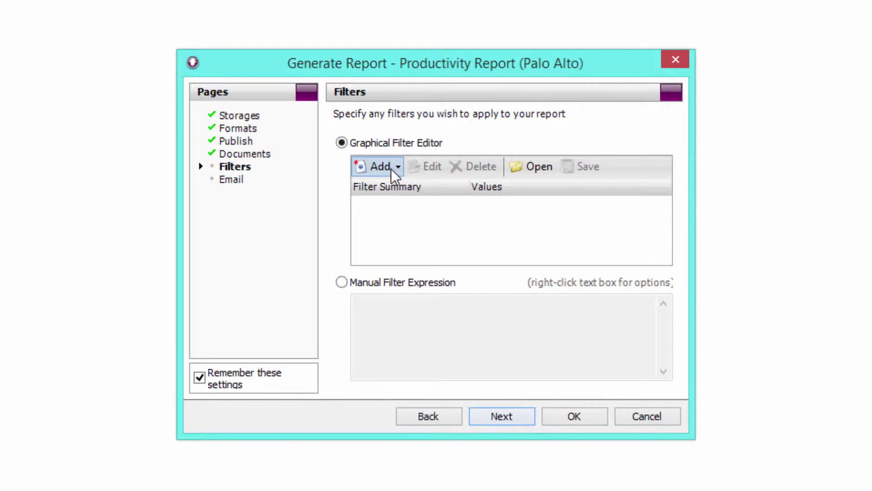
{"action": "left_click", "coordinate": [497, 416]}
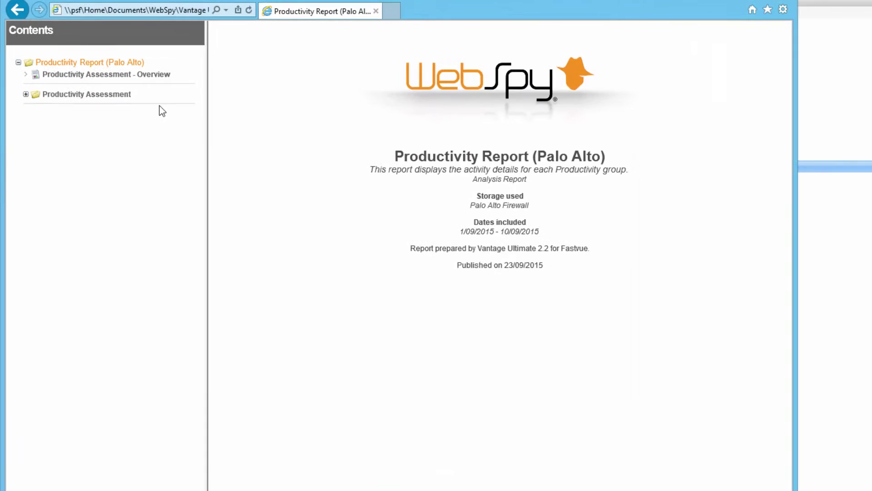
Step: Browse the Productivity Assessment overview and the Unproductive categories and top sites overviews
{"action": "left_click", "coordinate": [213, 94]}
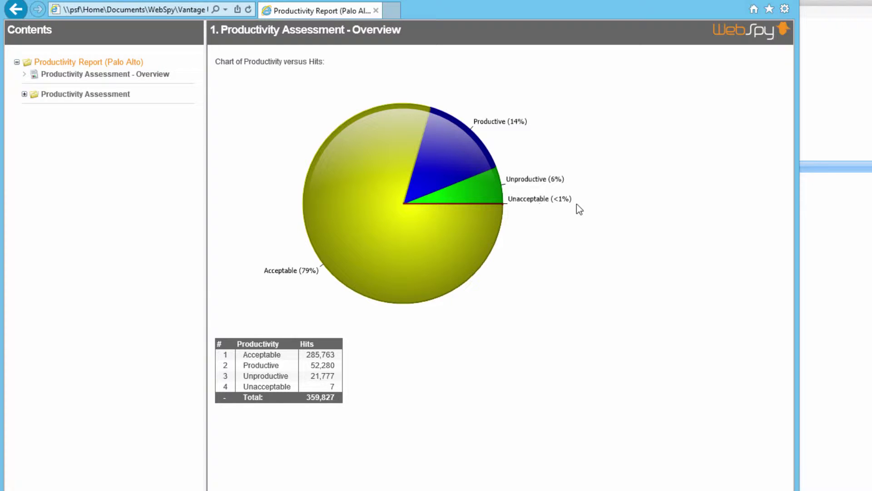
{"action": "left_click", "coordinate": [24, 95]}
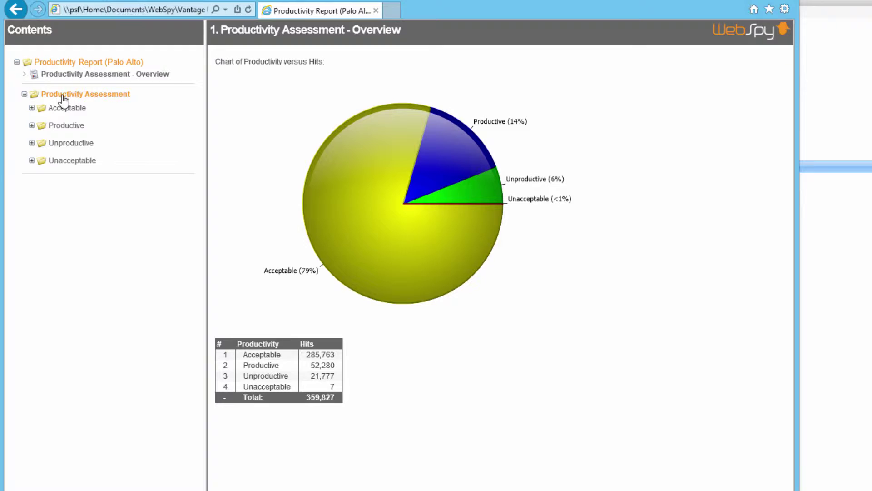
{"action": "left_click", "coordinate": [32, 143]}
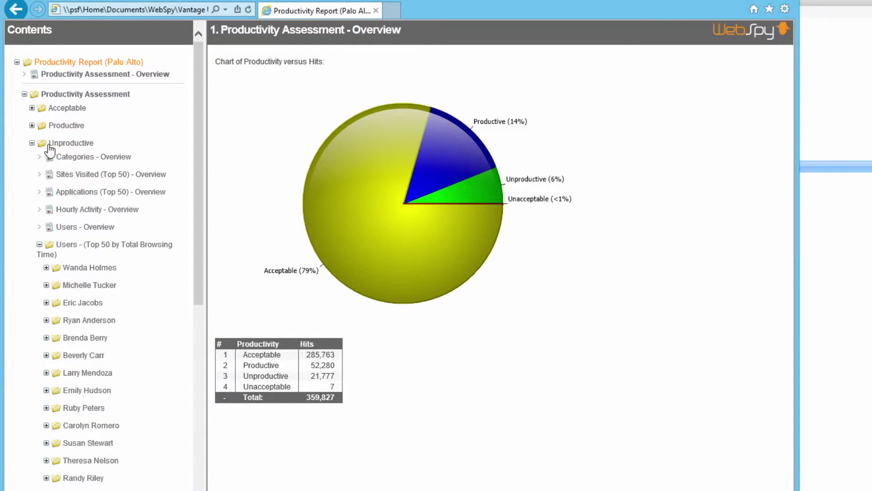
{"action": "left_click", "coordinate": [109, 157]}
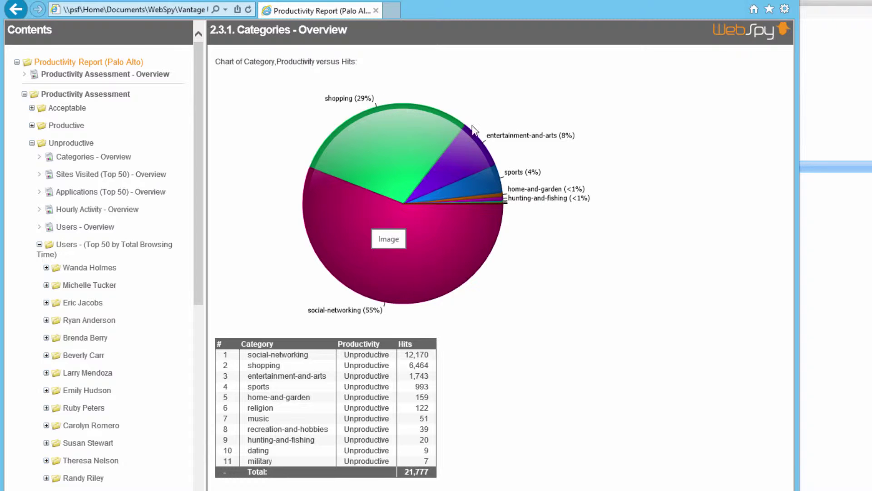
{"action": "left_click", "coordinate": [85, 175]}
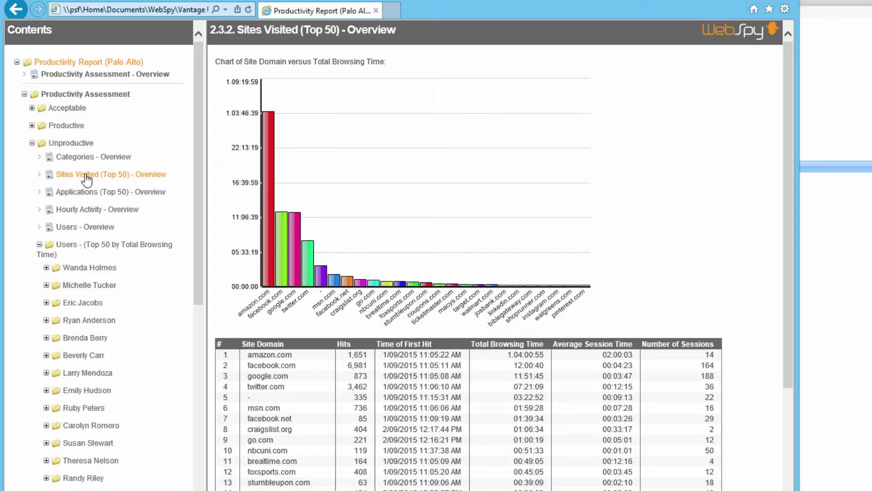
{"action": "scroll", "coordinate": [282, 275], "scroll_direction": "down", "scroll_amount": 2}
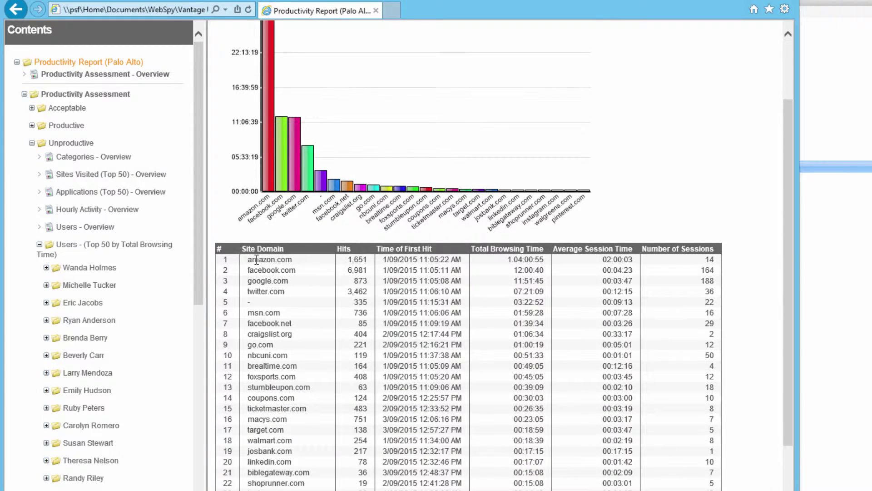
{"action": "scroll", "coordinate": [255, 205], "scroll_direction": "up", "scroll_amount": 2}
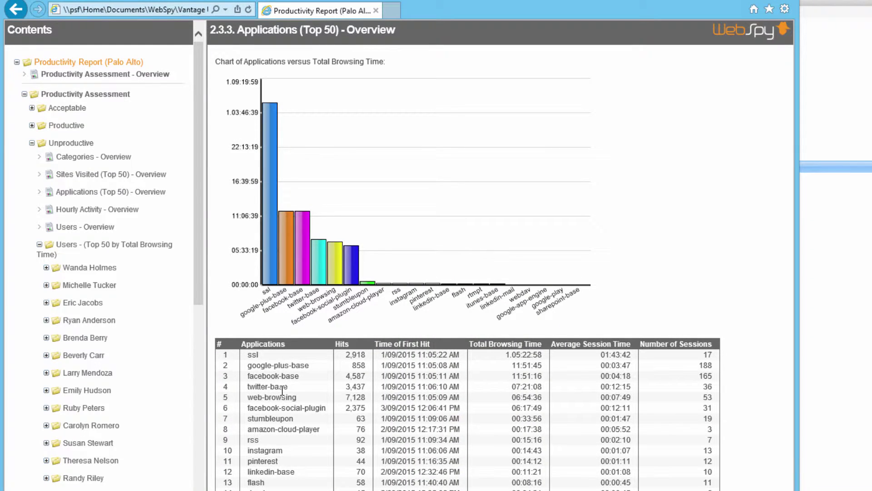
Step: View the Unproductive hourly activity overview and collapse the Users (Top 50) folder
{"action": "left_click", "coordinate": [82, 213]}
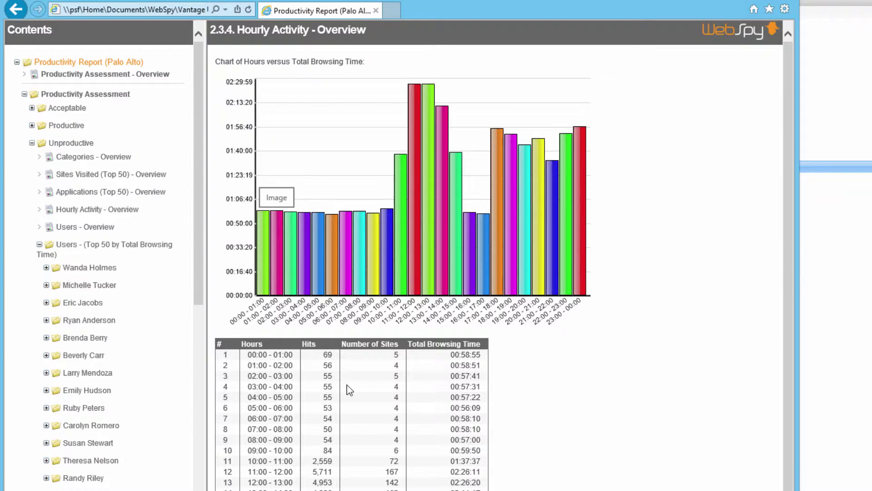
{"action": "left_click_drag", "start_coordinate": [329, 467], "coordinate": [333, 490]}
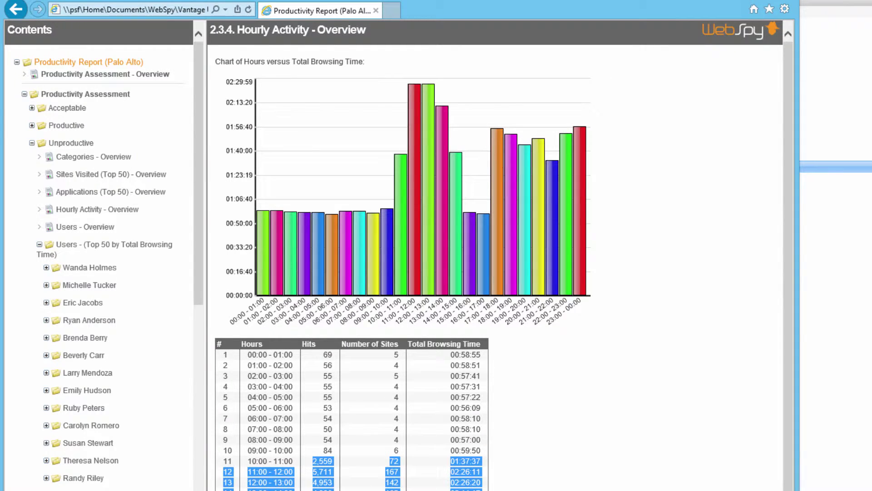
{"action": "left_click", "coordinate": [363, 488]}
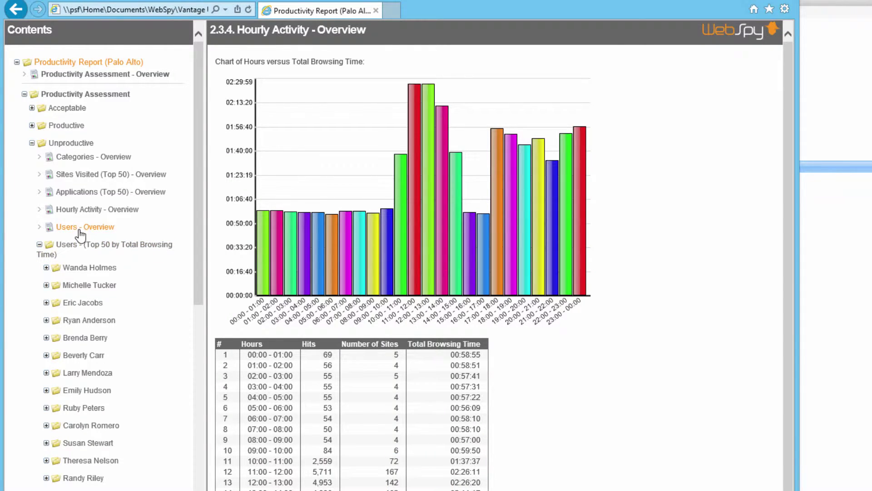
{"action": "left_click", "coordinate": [40, 245]}
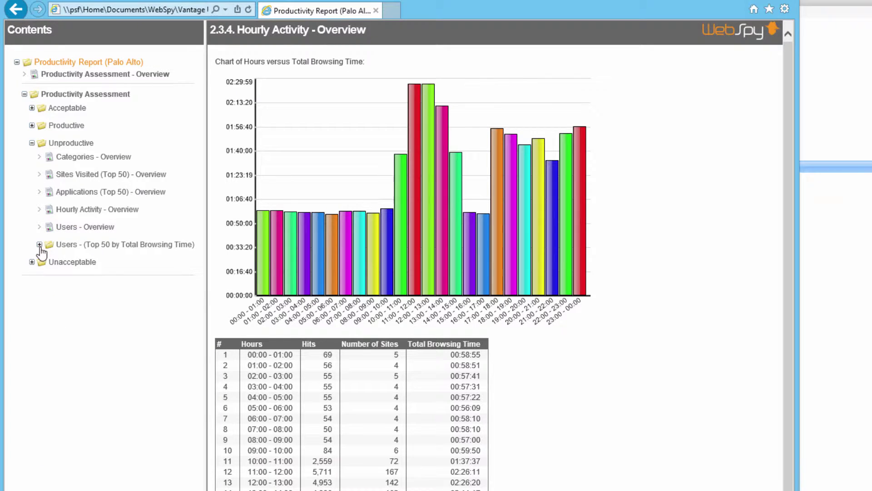
Step: Open the second user's sites, applications, productivity, categories, dates, hourly overviews and activity log
{"action": "left_click", "coordinate": [40, 245]}
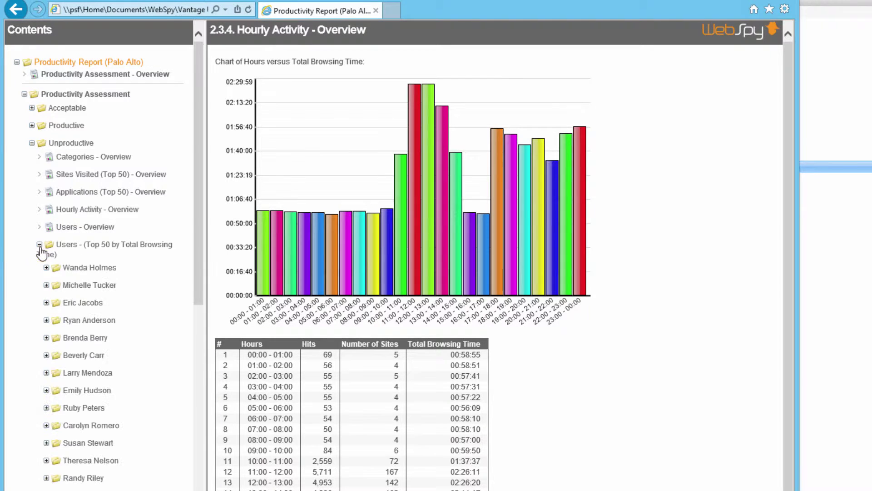
{"action": "left_click", "coordinate": [47, 285]}
{"action": "left_click", "coordinate": [87, 301]}
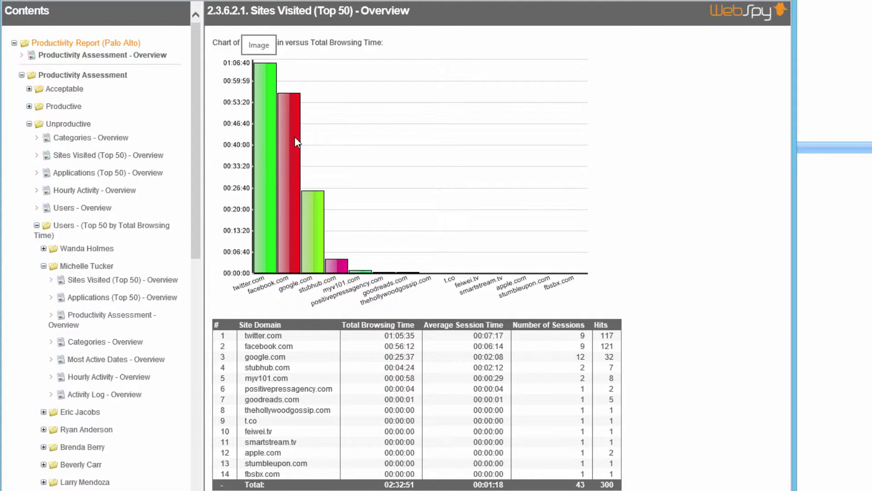
{"action": "left_click", "coordinate": [106, 302]}
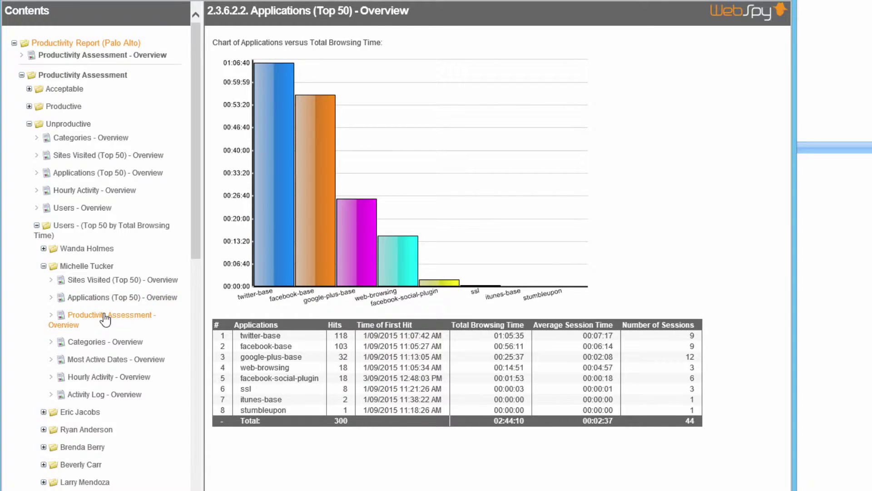
{"action": "left_click", "coordinate": [105, 319]}
{"action": "left_click", "coordinate": [116, 341]}
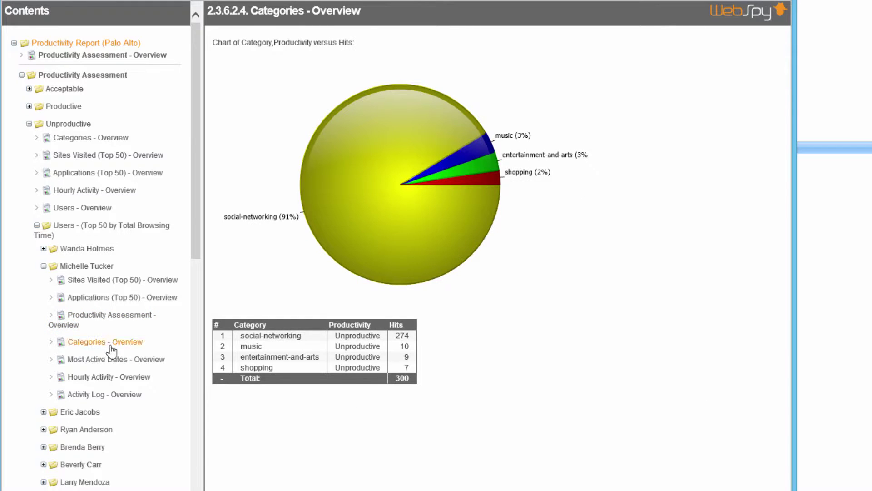
{"action": "left_click", "coordinate": [121, 360]}
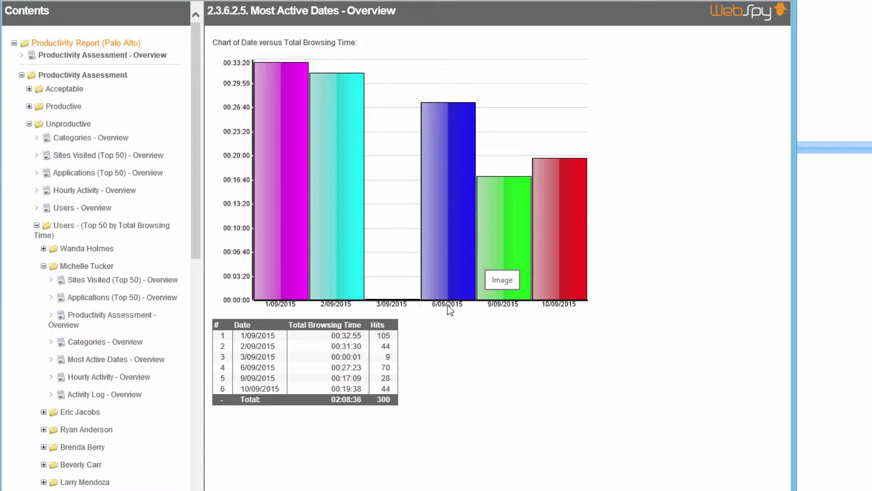
{"action": "left_click", "coordinate": [133, 377]}
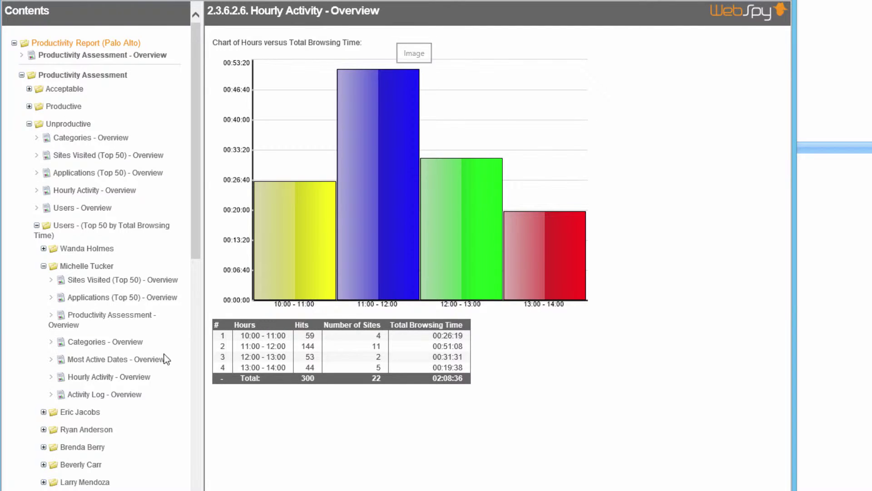
{"action": "left_click", "coordinate": [79, 398]}
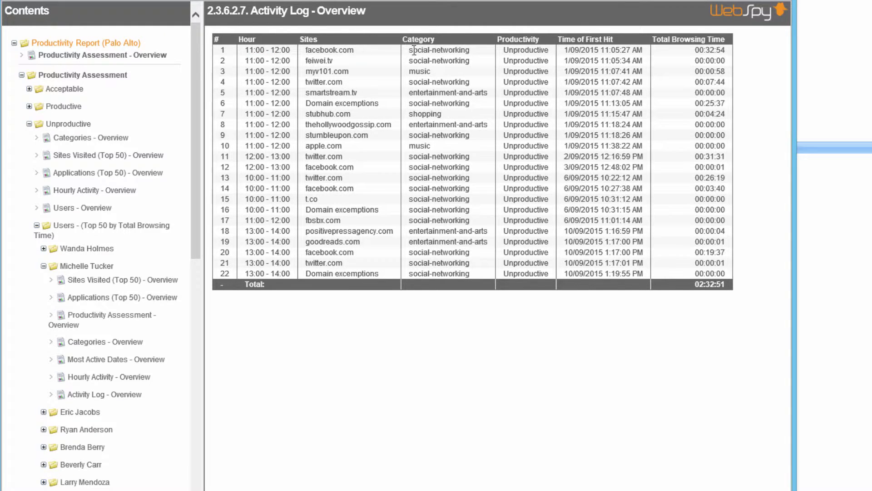
Step: Inspect the activity log's first hit time, browsing time and row 11's 00:31:31 browsing time
{"action": "left_click_drag", "start_coordinate": [601, 50], "coordinate": [636, 50]}
{"action": "left_click", "coordinate": [636, 50]}
{"action": "left_click_drag", "start_coordinate": [694, 50], "coordinate": [721, 51]}
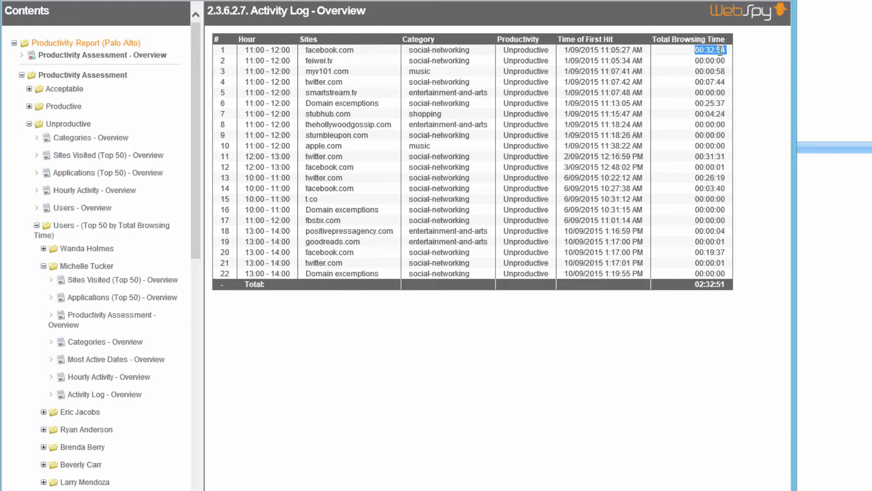
{"action": "left_click", "coordinate": [745, 52]}
{"action": "left_click_drag", "start_coordinate": [254, 156], "coordinate": [293, 157]}
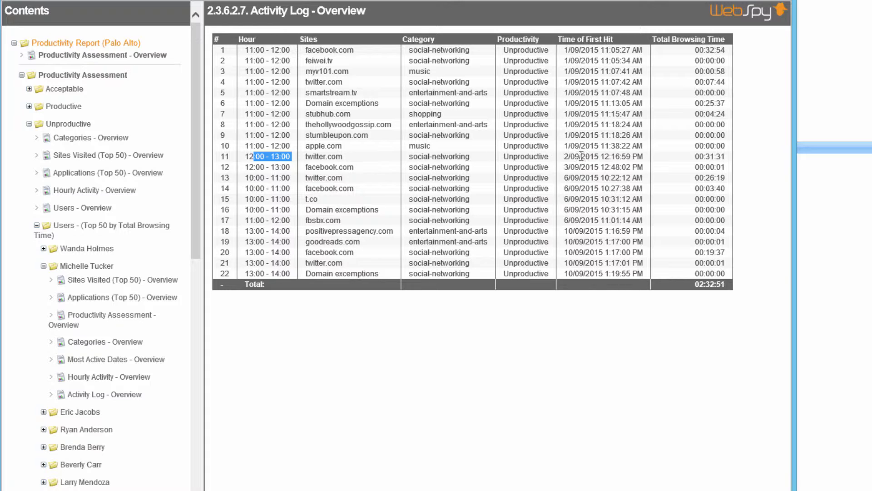
{"action": "left_click_drag", "start_coordinate": [695, 157], "coordinate": [737, 159]}
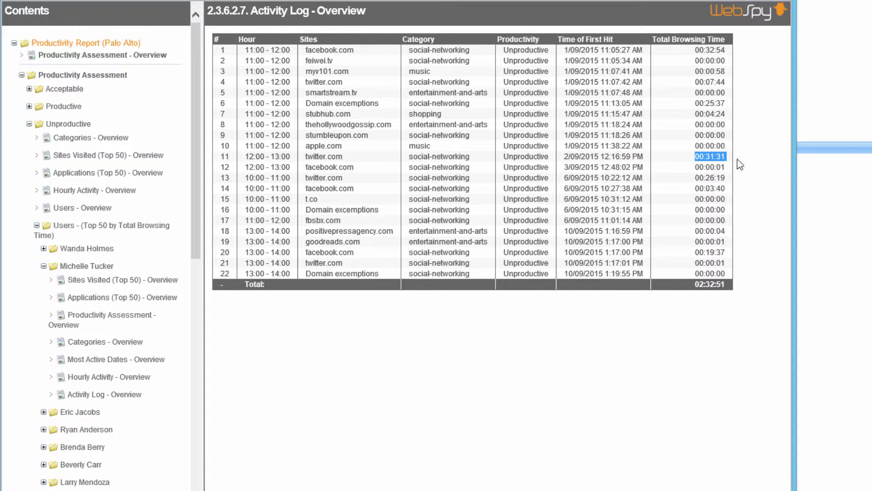
{"action": "left_click", "coordinate": [751, 163]}
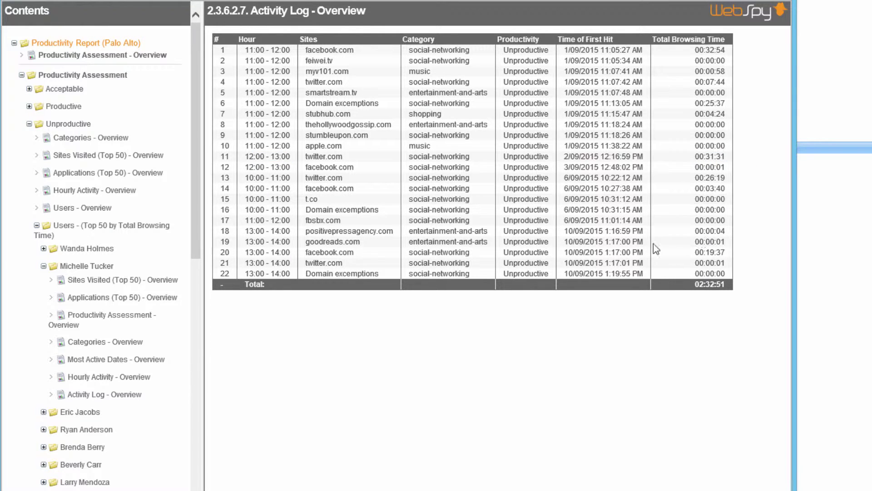
Step: Review the third and fourth users' sites visited overviews and activity logs
{"action": "left_click", "coordinate": [58, 412]}
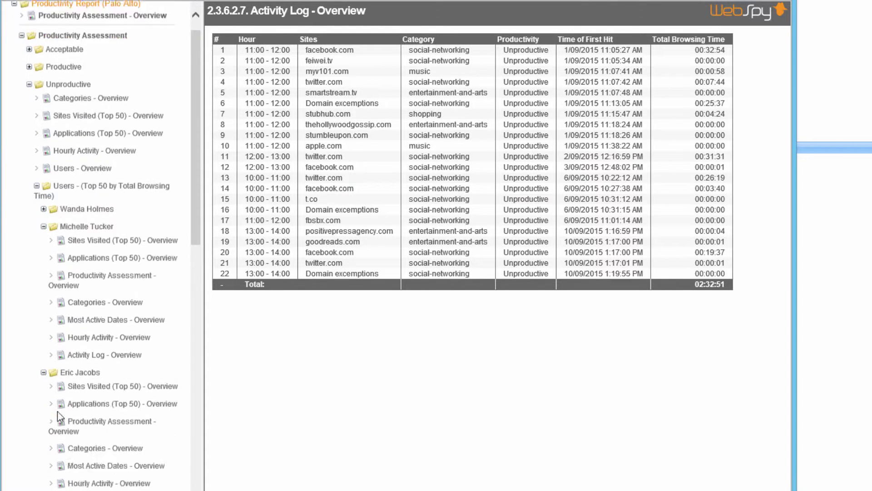
{"action": "left_click", "coordinate": [93, 359]}
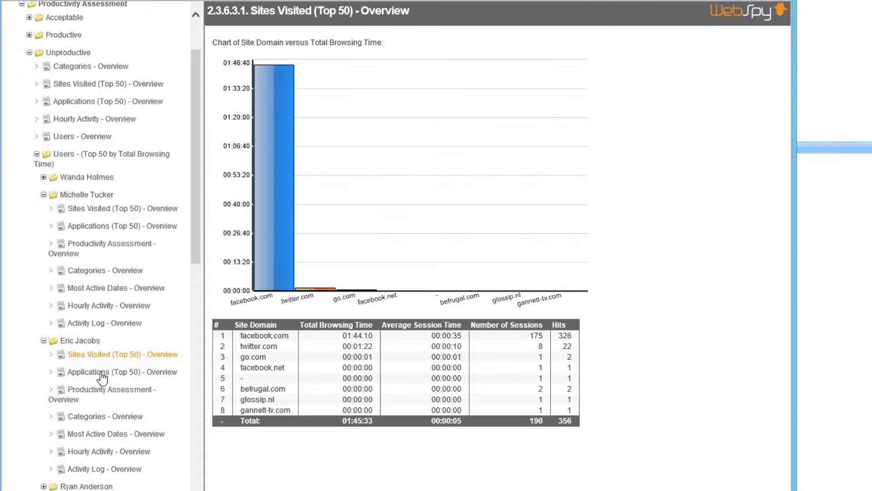
{"action": "left_click", "coordinate": [98, 469]}
{"action": "scroll", "coordinate": [82, 436], "scroll_direction": "down", "scroll_amount": 2}
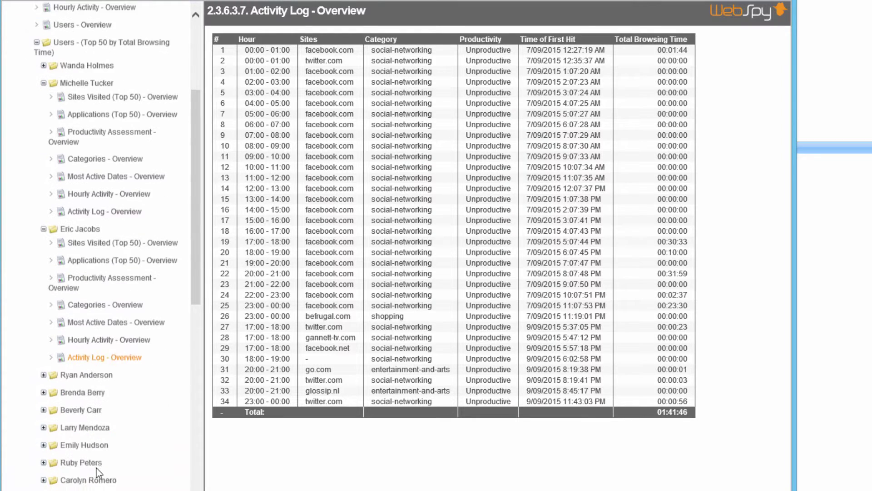
{"action": "left_click", "coordinate": [44, 370]}
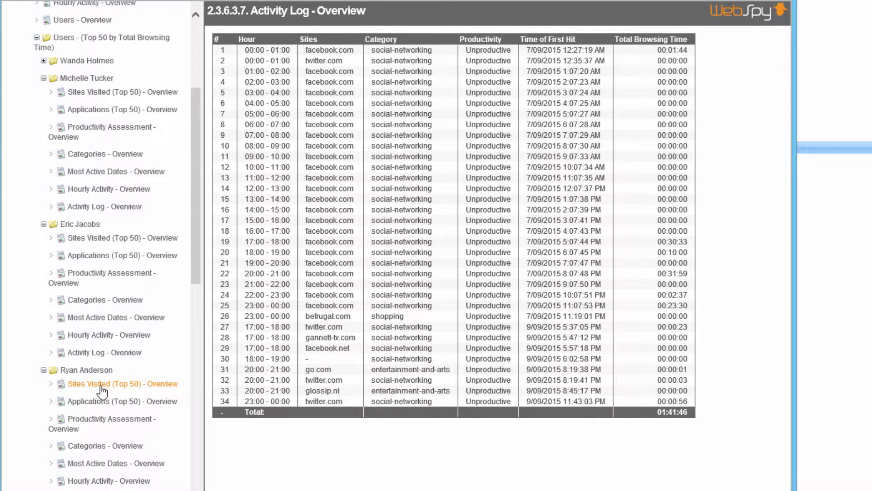
{"action": "left_click", "coordinate": [98, 384]}
{"action": "left_click", "coordinate": [105, 489]}
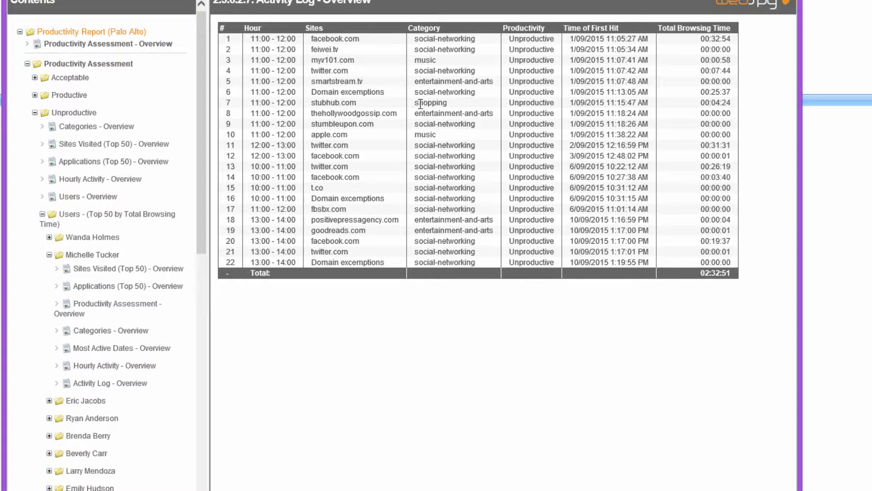
{"action": "left_click_drag", "start_coordinate": [333, 39], "coordinate": [455, 72]}
{"action": "left_click", "coordinate": [455, 50]}
Step: Collapse the Unproductive section and return to the report template in Vantage Ultimate
{"action": "left_click", "coordinate": [35, 113]}
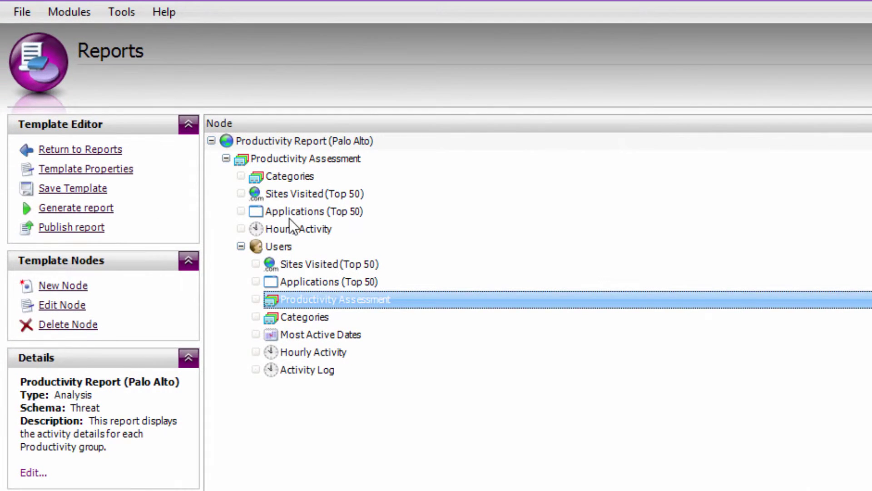
{"action": "left_click", "coordinate": [318, 199]}
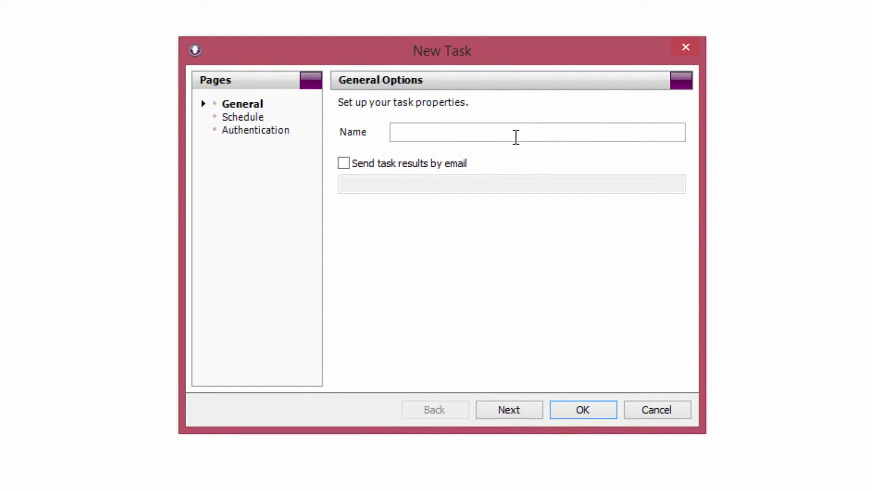
Step: Create 'Daily Task' recurring daily at 1:00:00 AM and save it with the account password
{"action": "type", "text": "Daily Task"}
{"action": "left_click", "coordinate": [503, 411]}
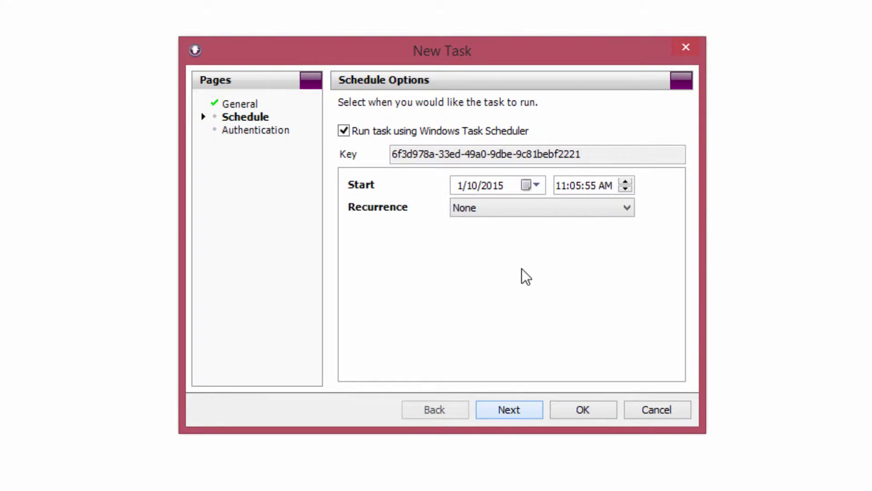
{"action": "left_click", "coordinate": [540, 207]}
{"action": "left_click", "coordinate": [537, 230]}
{"action": "left_click", "coordinate": [560, 185]}
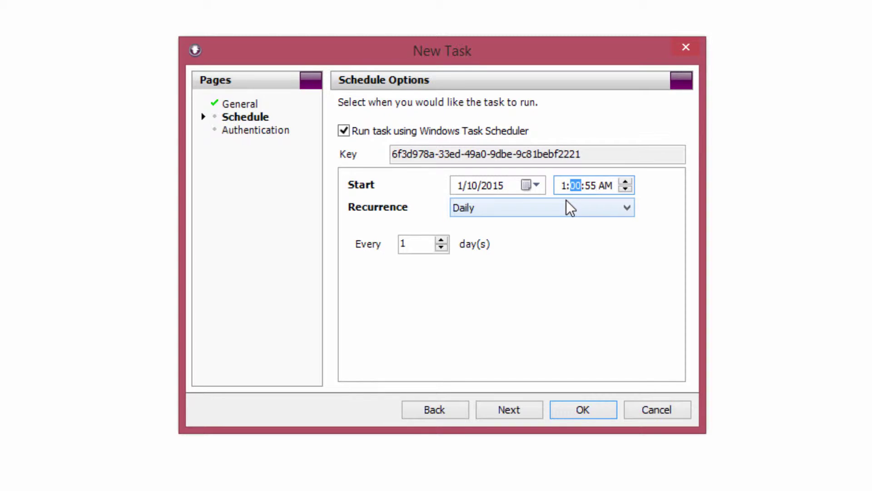
{"action": "type", "text": "00"}
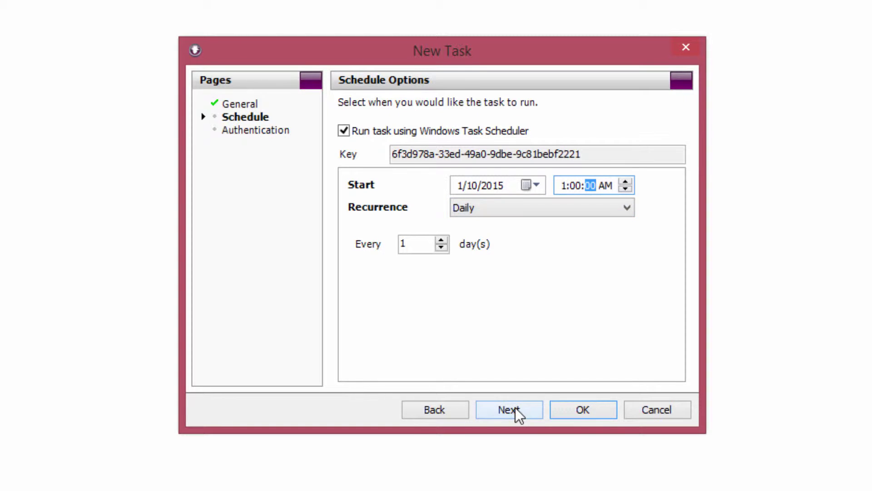
{"action": "left_click", "coordinate": [516, 411]}
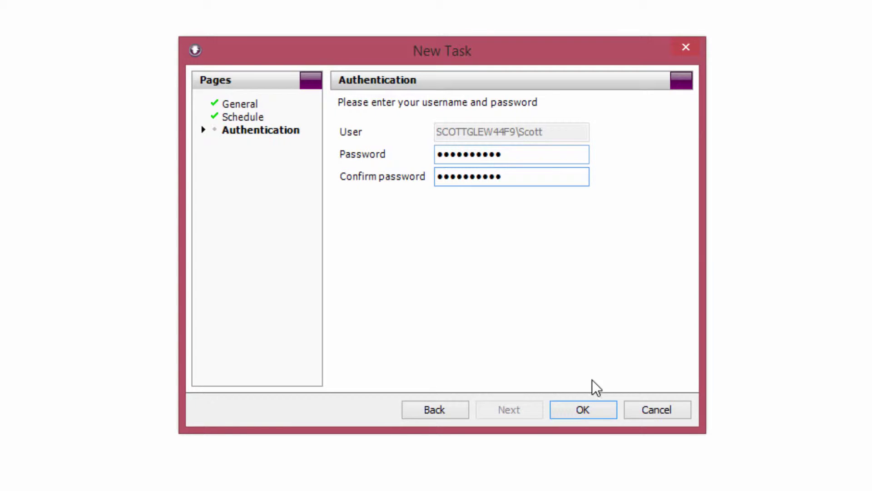
{"action": "left_click", "coordinate": [583, 409]}
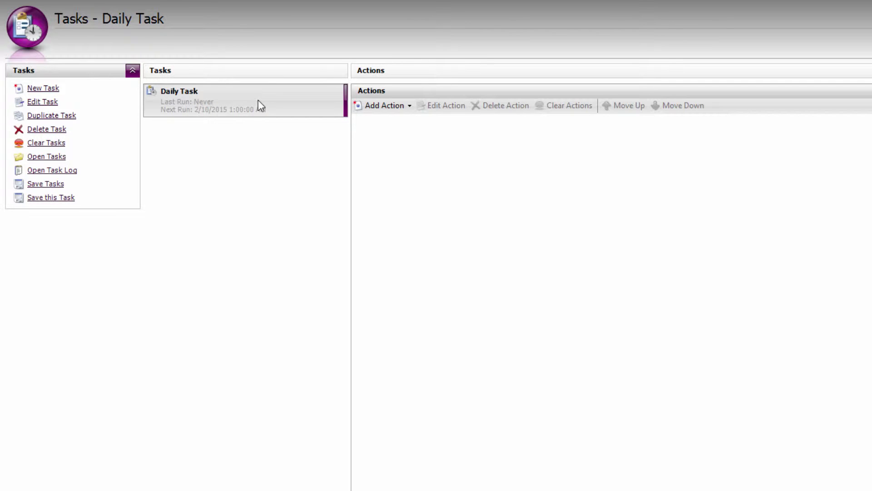
Step: Add an import-new-hits action targeting the Palo Alto Firewall storage
{"action": "left_click", "coordinate": [407, 109]}
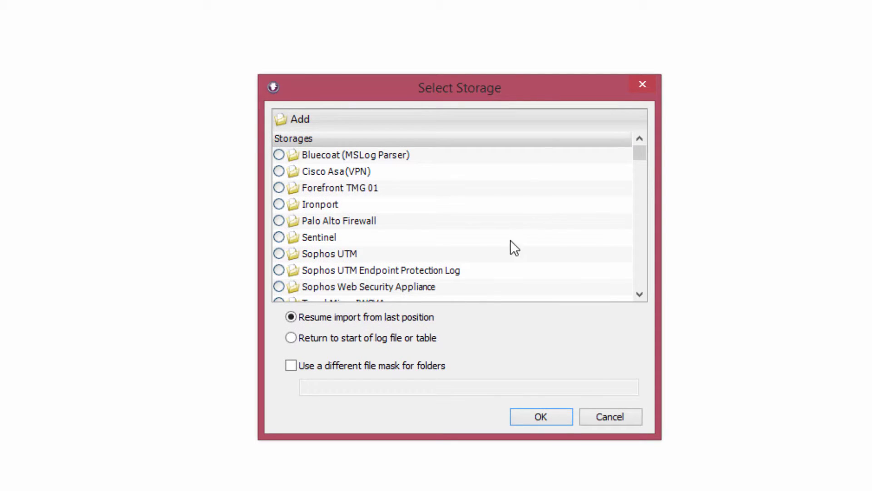
{"action": "left_click", "coordinate": [279, 221]}
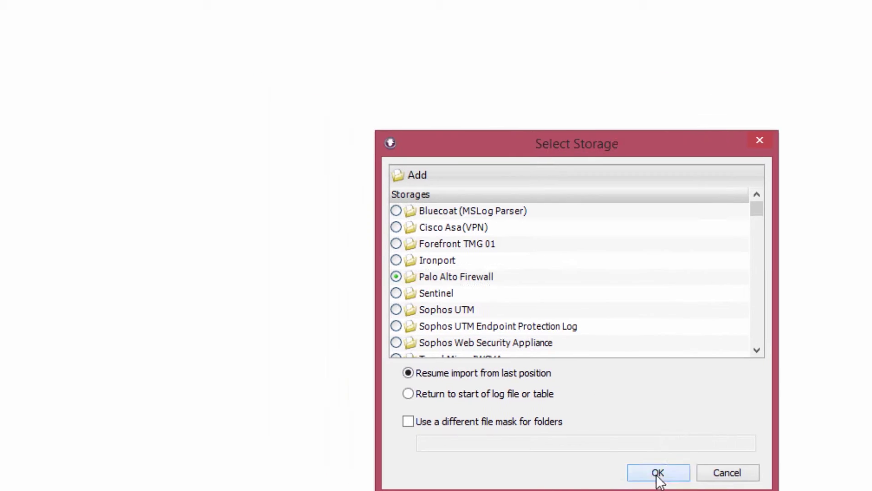
{"action": "left_click", "coordinate": [658, 474]}
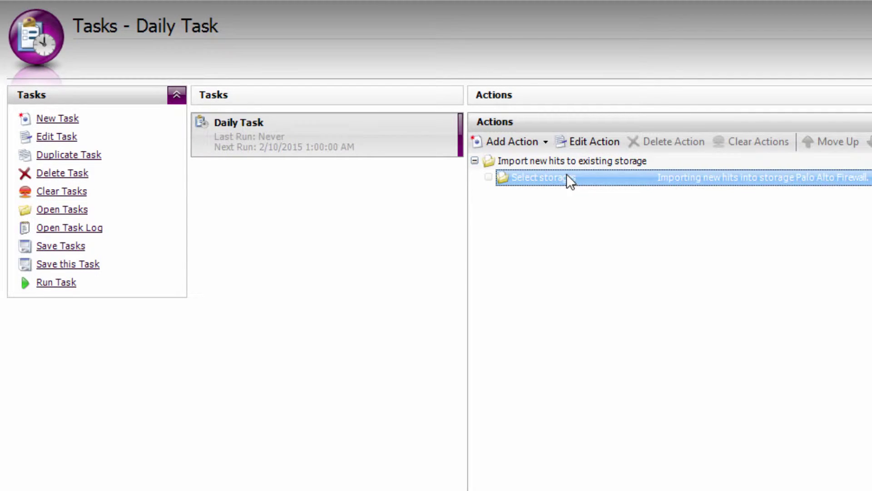
Step: Add a Purge Data action removing Palo Alto Firewall data older than 3 months
{"action": "left_click", "coordinate": [498, 141]}
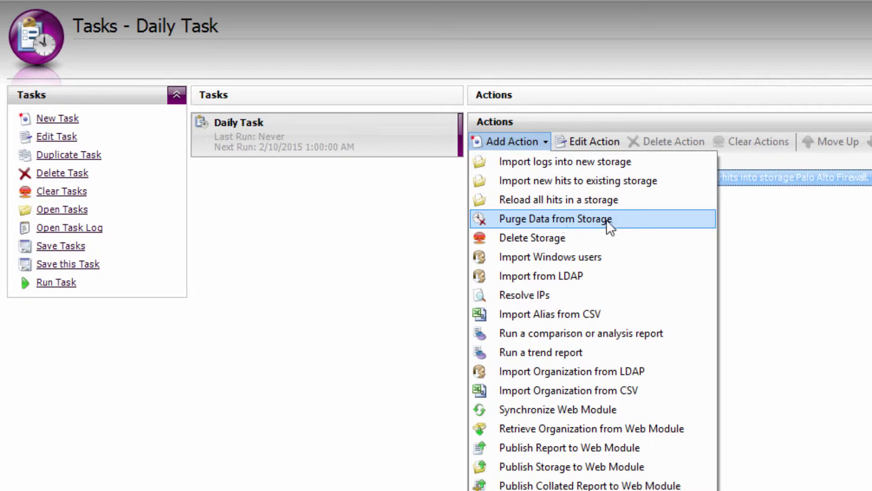
{"action": "left_click", "coordinate": [620, 219]}
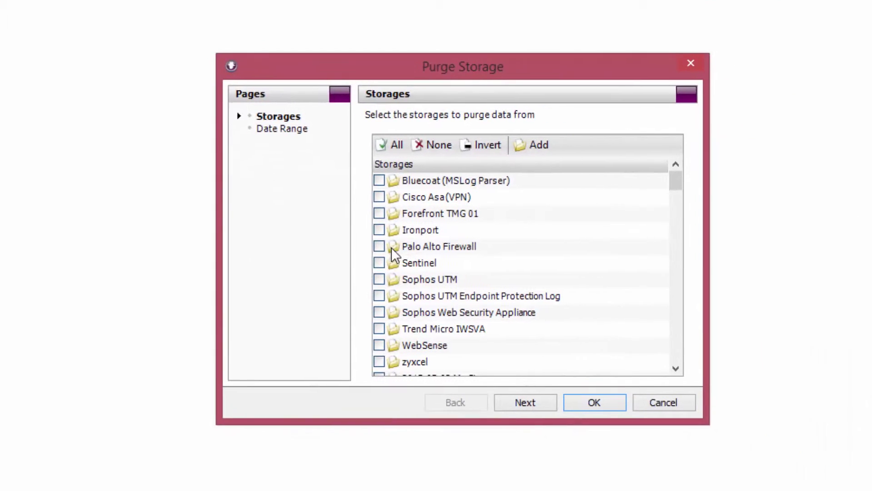
{"action": "left_click", "coordinate": [373, 244]}
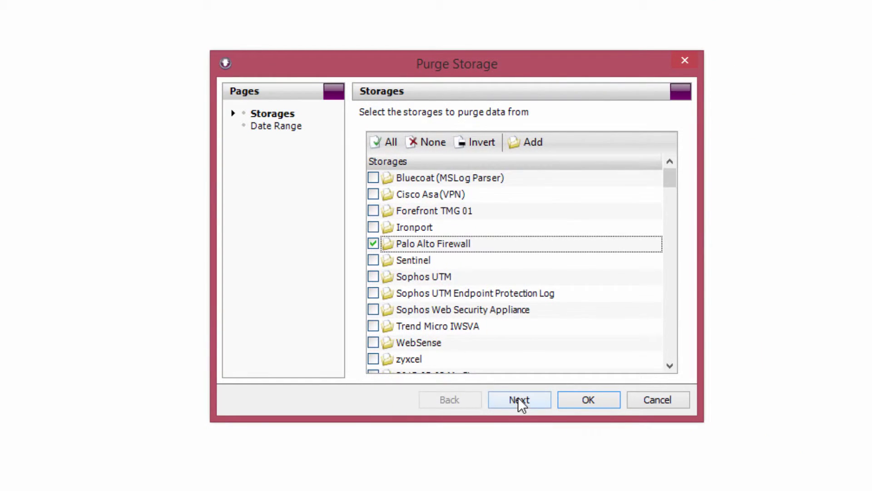
{"action": "left_click", "coordinate": [518, 397]}
{"action": "left_click", "coordinate": [372, 252]}
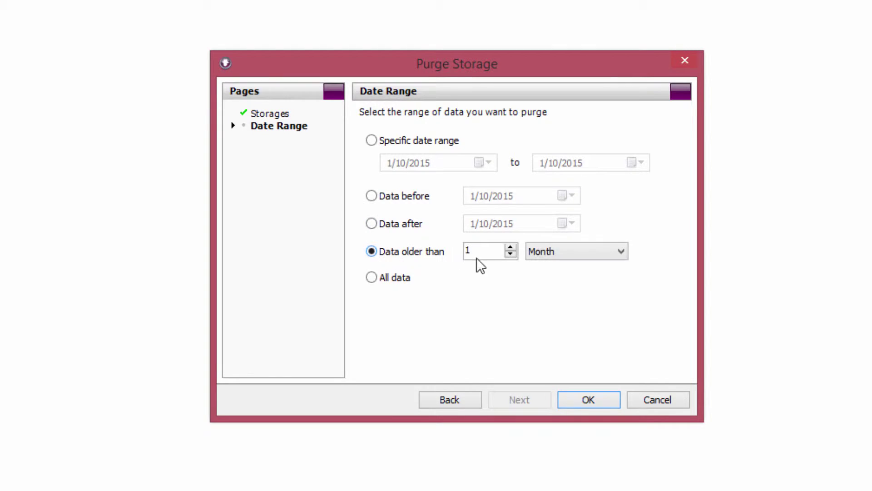
{"action": "left_click", "coordinate": [476, 256]}
{"action": "type", "text": "3"}
{"action": "left_click", "coordinate": [586, 400]}
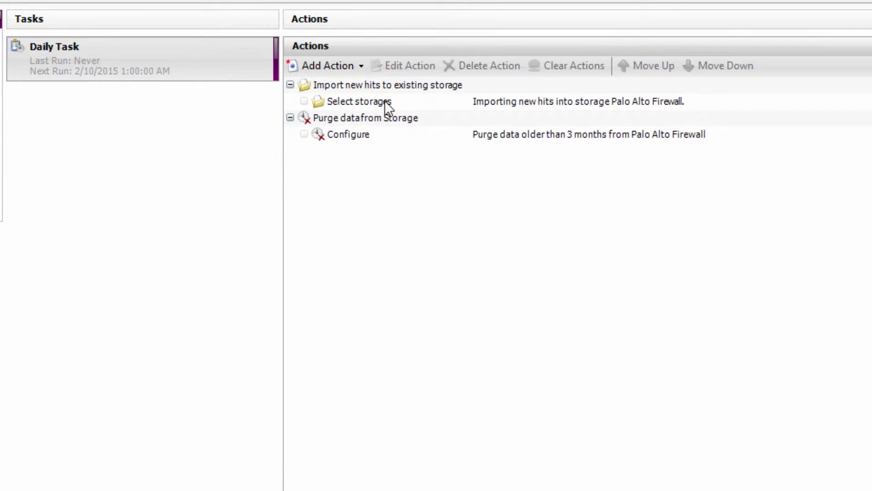
Step: Check the import and purge actions, then add a Publish Report to Web Module action
{"action": "left_click", "coordinate": [387, 106]}
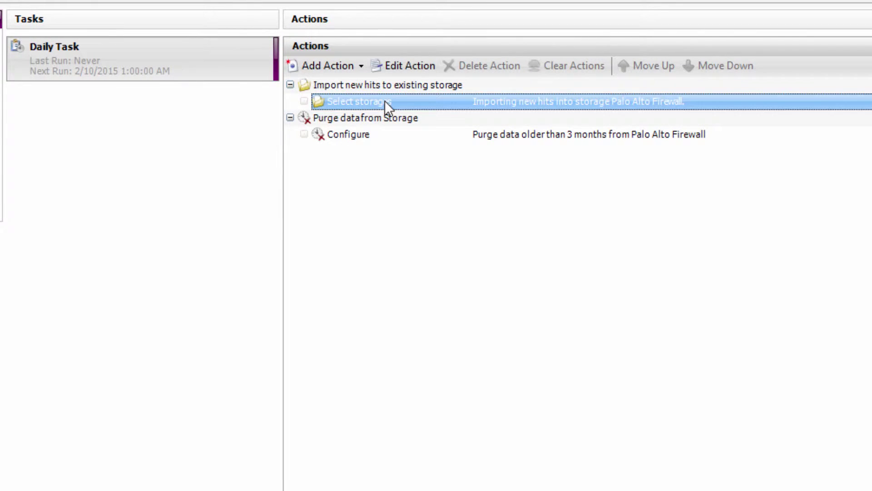
{"action": "left_click", "coordinate": [371, 136]}
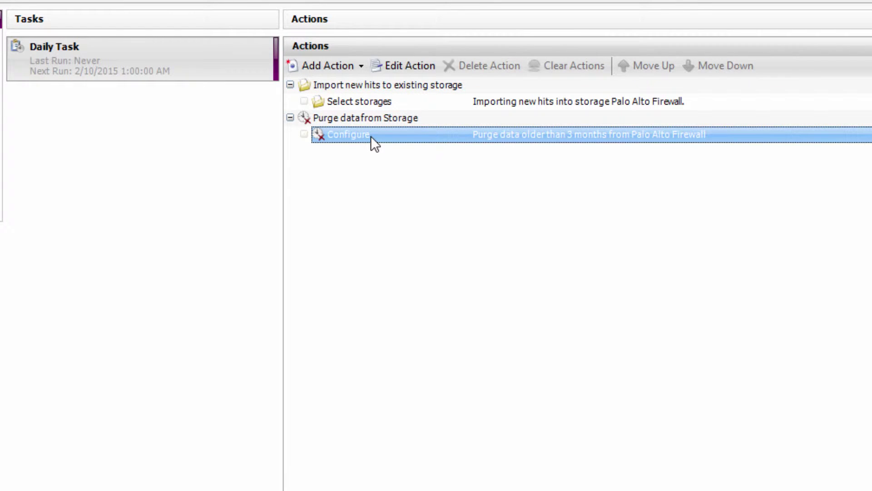
{"action": "left_click", "coordinate": [328, 65]}
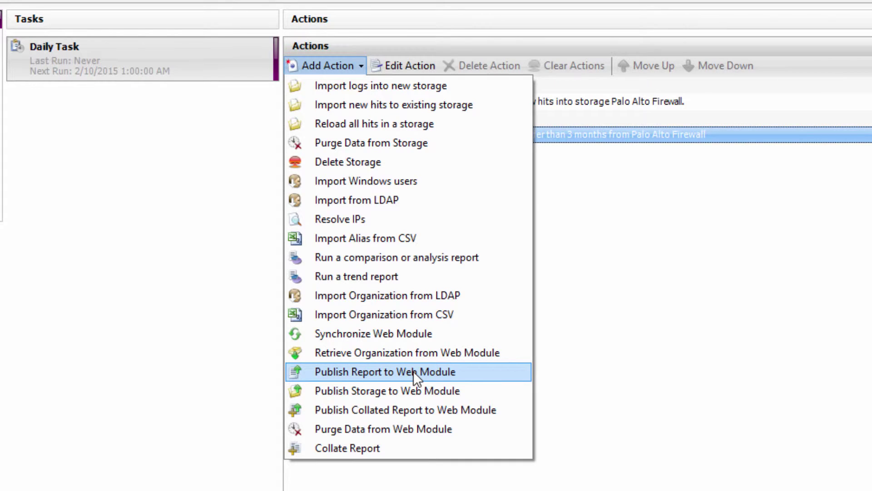
{"action": "left_click", "coordinate": [413, 370]}
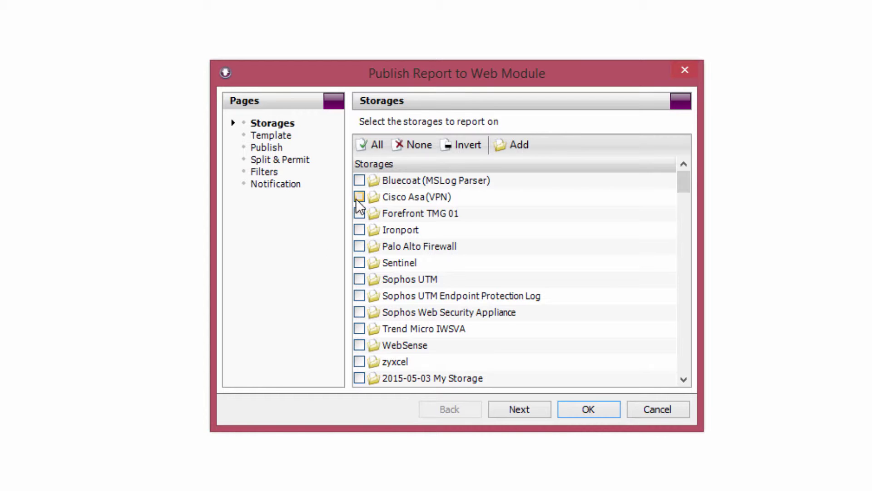
Step: Publish Palo Alto Firewall data with the Productivity Report (Palo Alto) template to localhost/webmodule
{"action": "left_click", "coordinate": [359, 247]}
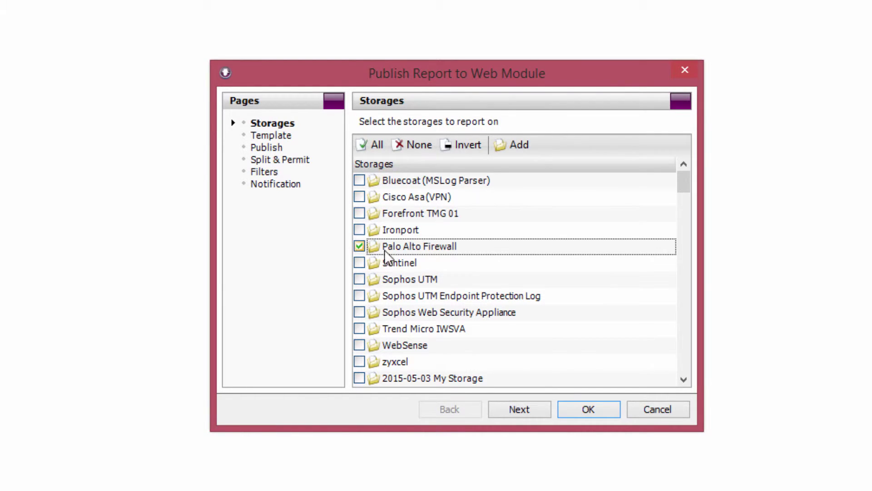
{"action": "left_click", "coordinate": [529, 410]}
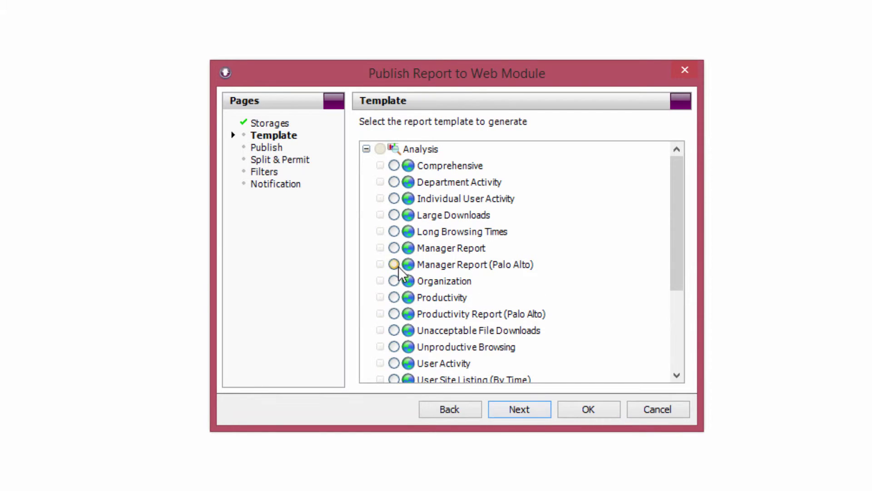
{"action": "left_click", "coordinate": [394, 313]}
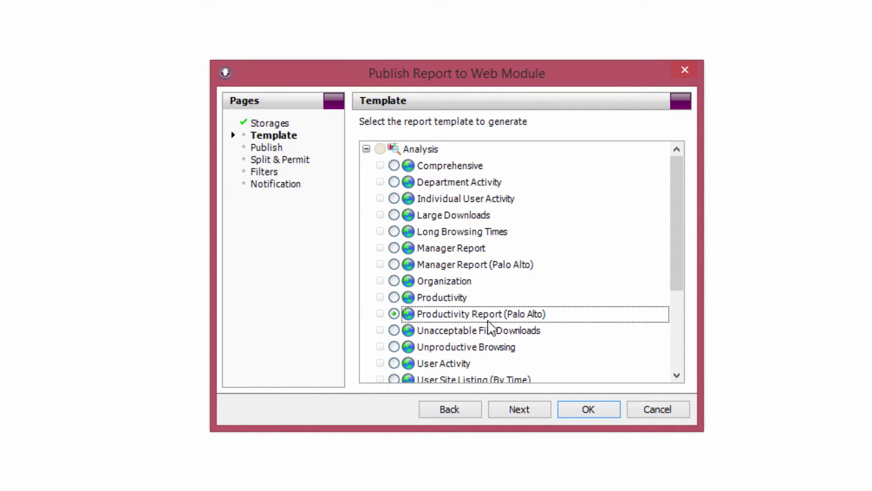
{"action": "left_click", "coordinate": [524, 408]}
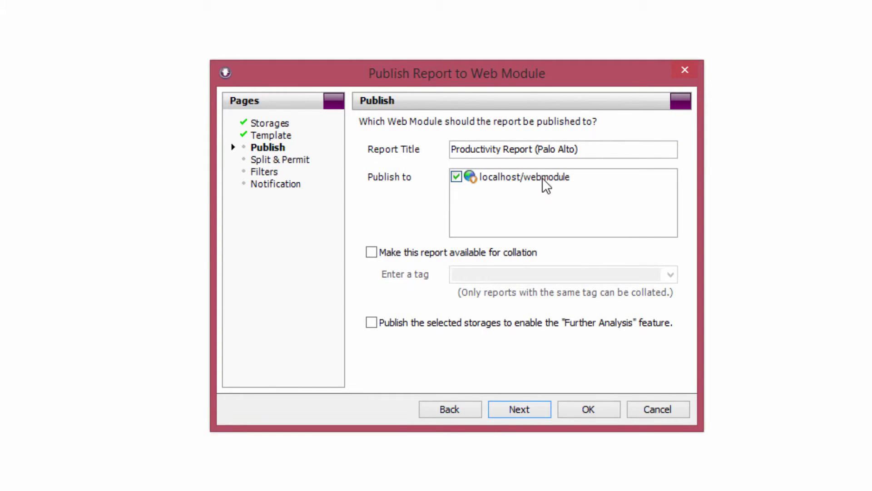
{"action": "key", "text": "Return"}
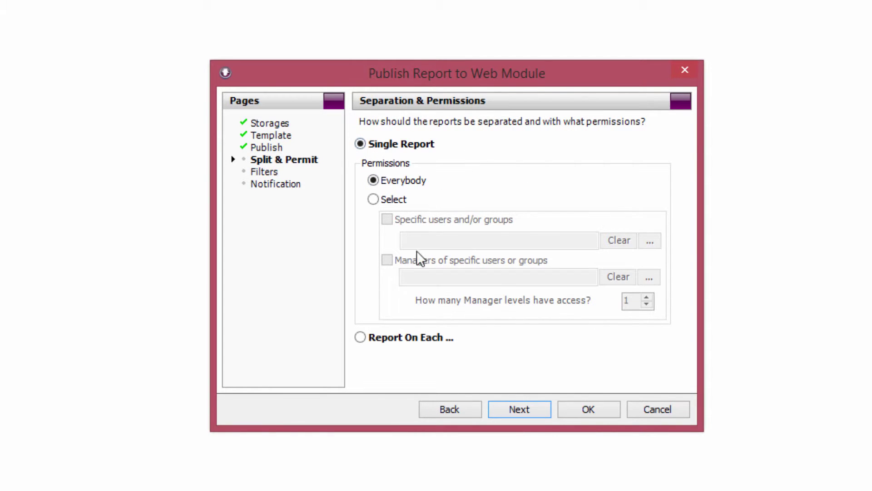
Step: Produce a separate report for each group, grouped by Departments
{"action": "left_click", "coordinate": [361, 337]}
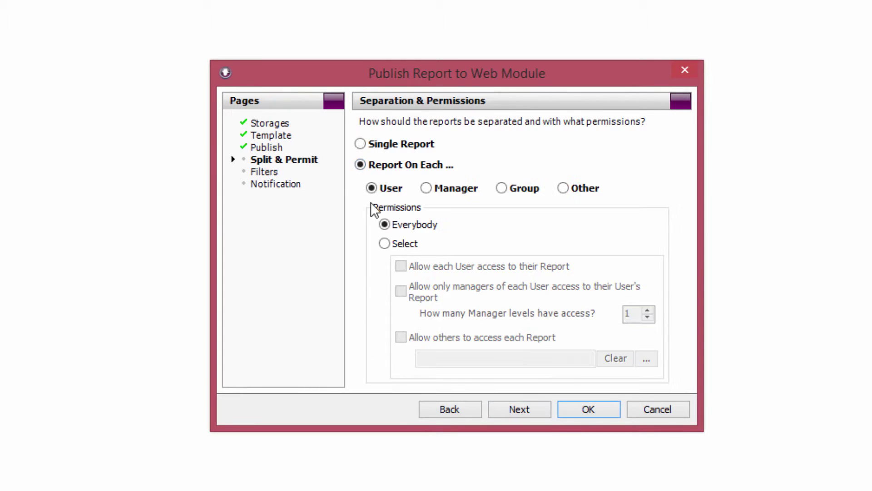
{"action": "left_click", "coordinate": [502, 187]}
{"action": "left_click", "coordinate": [541, 239]}
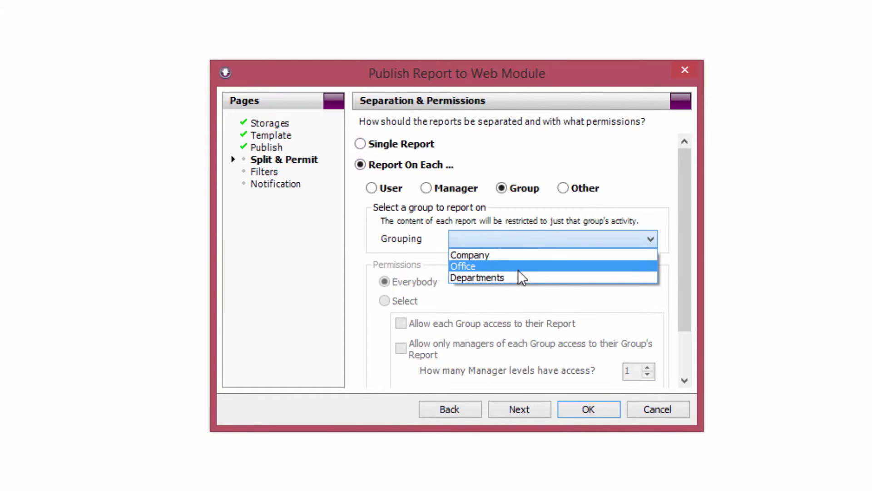
{"action": "left_click", "coordinate": [518, 278]}
{"action": "left_click", "coordinate": [528, 240]}
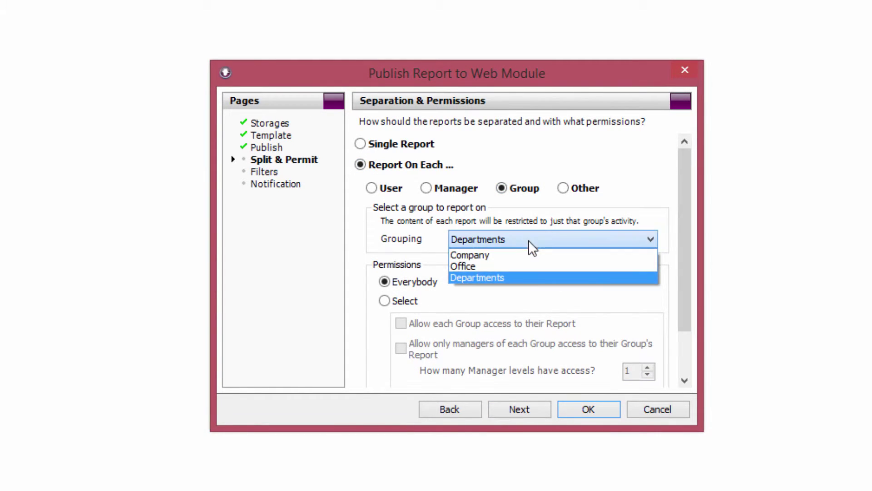
{"action": "left_click", "coordinate": [516, 275]}
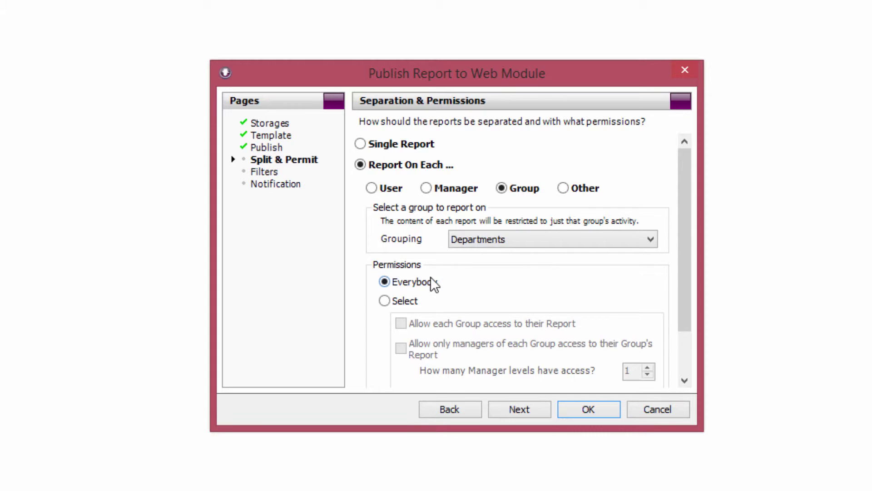
{"action": "scroll", "coordinate": [430, 277], "scroll_direction": "down", "scroll_amount": 2}
Step: Restrict report access to each department's managers plus other selected users or groups
{"action": "left_click", "coordinate": [387, 258]}
{"action": "scroll", "coordinate": [400, 266], "scroll_direction": "down", "scroll_amount": 1}
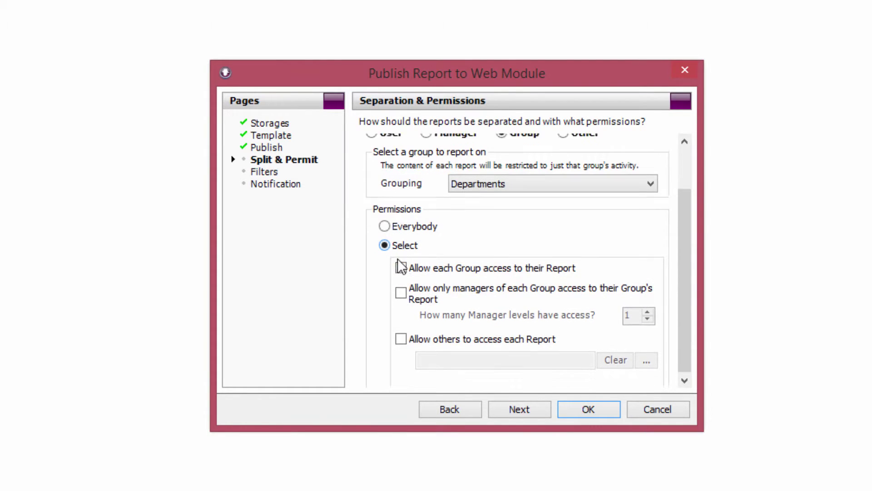
{"action": "scroll", "coordinate": [401, 266], "scroll_direction": "down", "scroll_amount": 1}
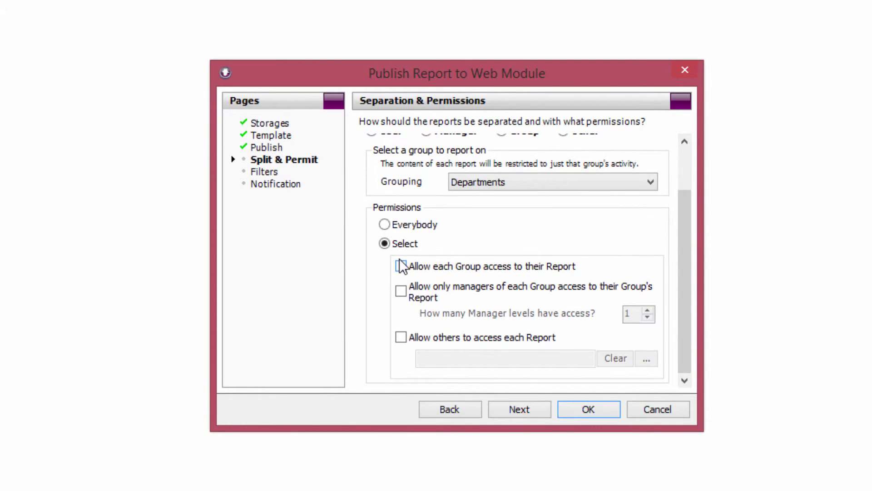
{"action": "left_click", "coordinate": [408, 292]}
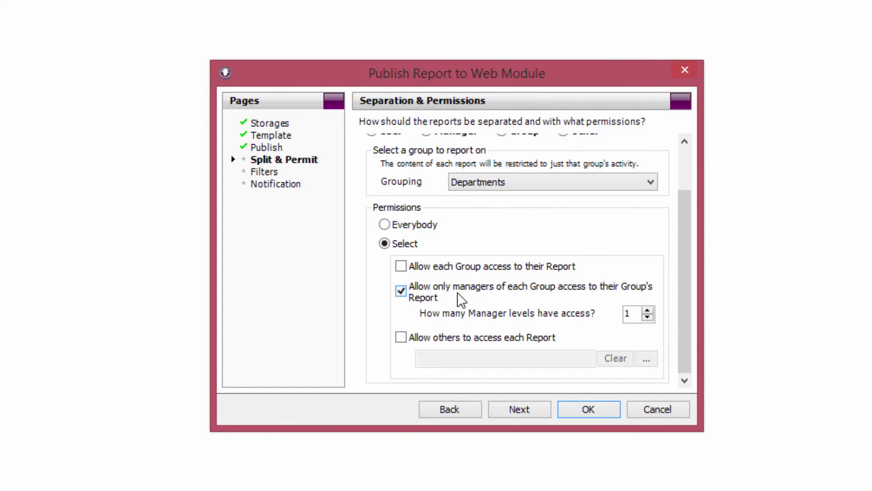
{"action": "left_click", "coordinate": [403, 340]}
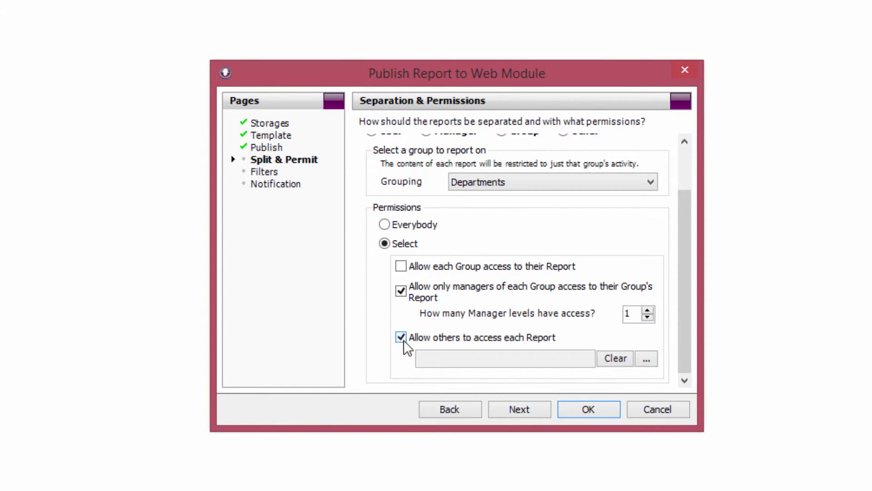
{"action": "left_click", "coordinate": [647, 359]}
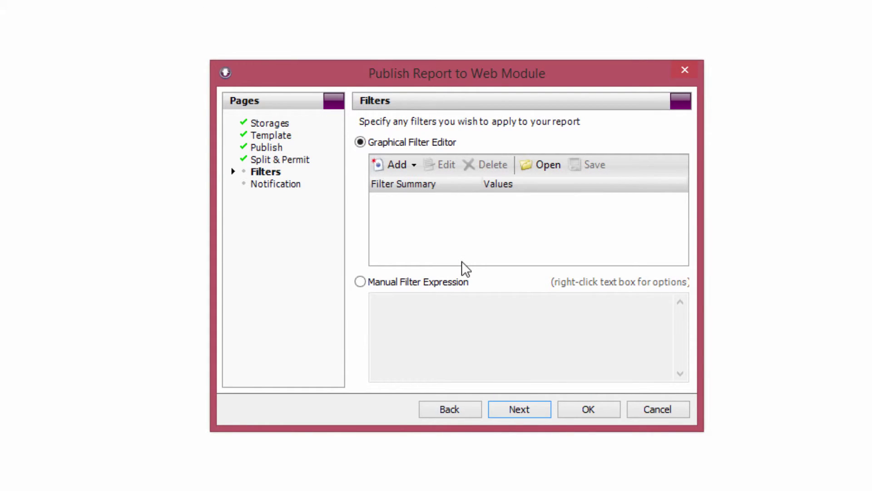
Step: Add a relative date filter covering the last 1 day
{"action": "left_click", "coordinate": [408, 165]}
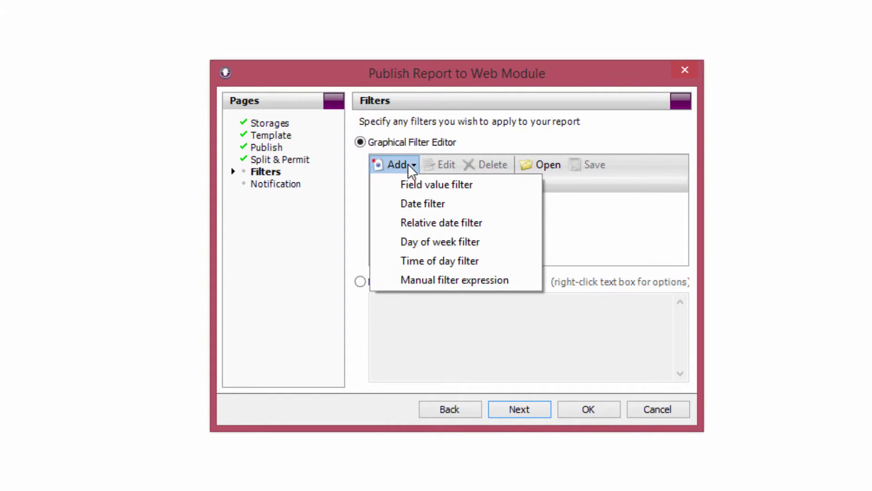
{"action": "left_click", "coordinate": [420, 223]}
{"action": "left_click", "coordinate": [519, 237]}
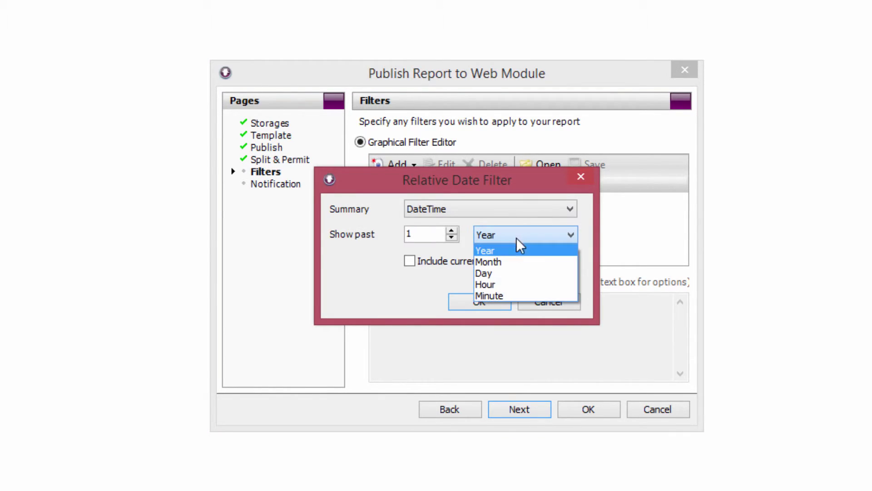
{"action": "left_click", "coordinate": [496, 272]}
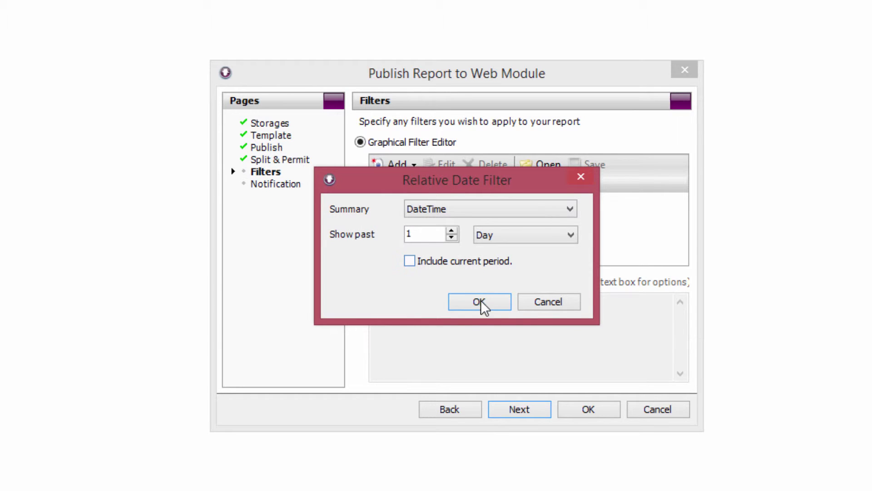
{"action": "left_click", "coordinate": [494, 302]}
Step: Enable email notification and edit the %url% placeholder in the notification body
{"action": "left_click", "coordinate": [517, 408]}
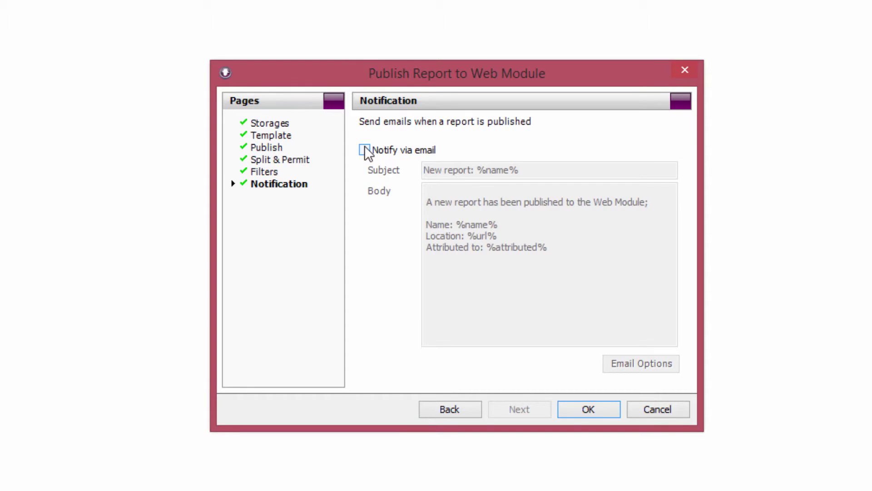
{"action": "left_click", "coordinate": [365, 146]}
{"action": "left_click", "coordinate": [500, 236]}
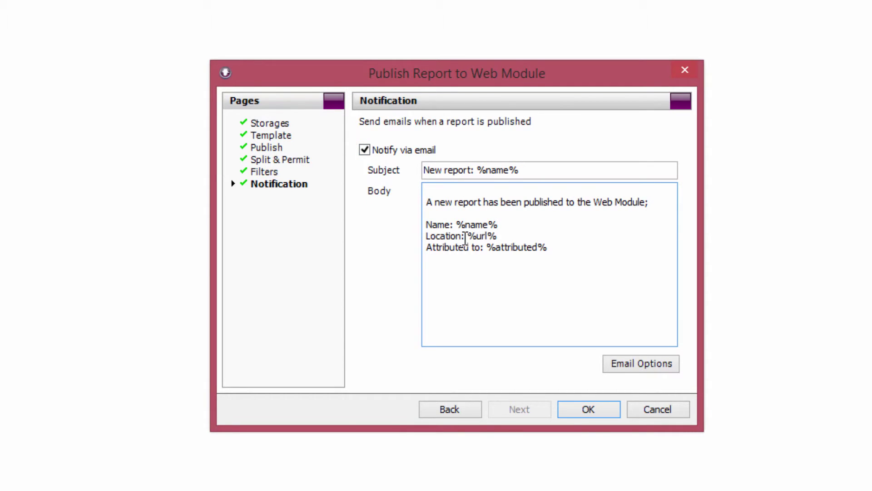
{"action": "double_click", "coordinate": [482, 236]}
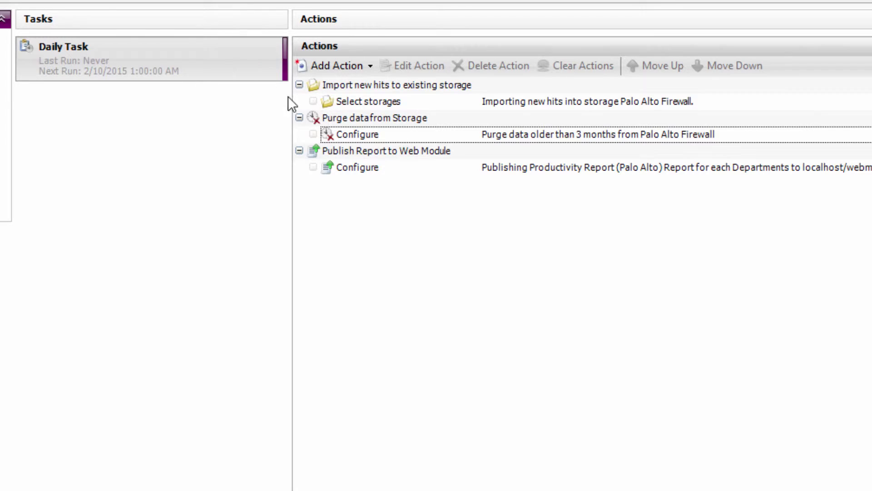
Step: Review the Daily Task's import, purge and publish-report actions, then run the task
{"action": "left_click", "coordinate": [357, 107]}
{"action": "left_click", "coordinate": [362, 135]}
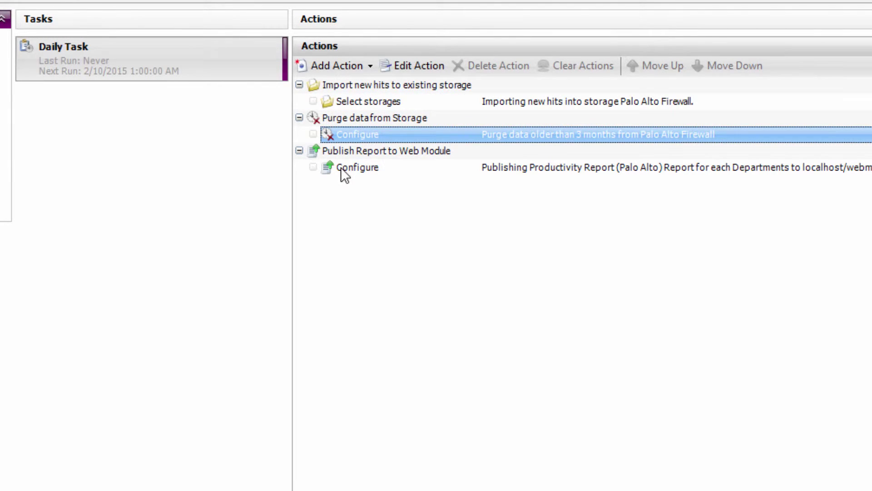
{"action": "left_click", "coordinate": [347, 170]}
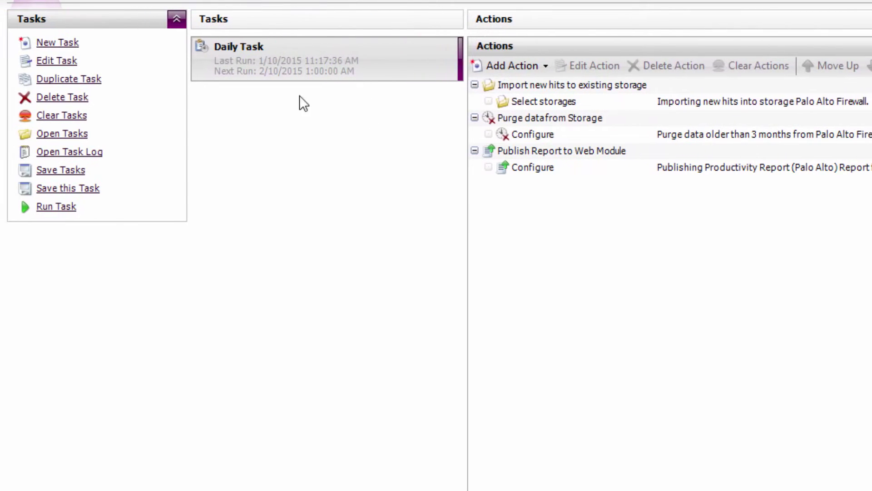
{"action": "left_click", "coordinate": [53, 208]}
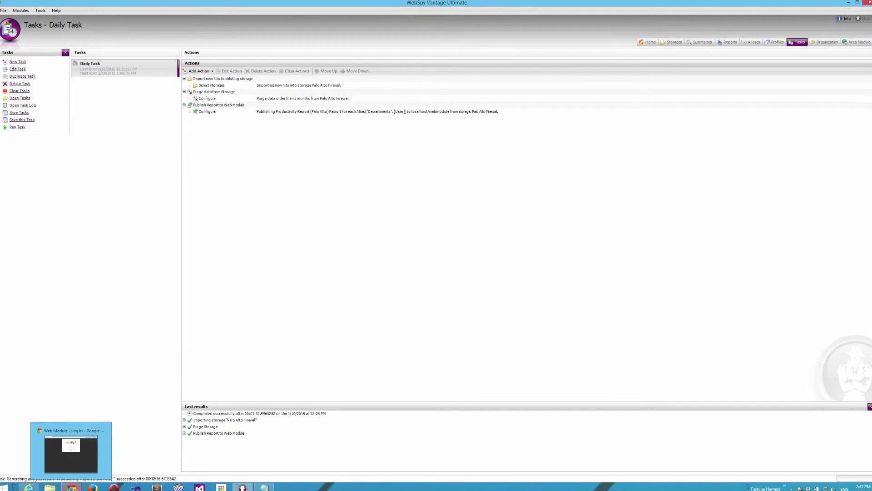
Step: Sign in to the Web Module with the department user's username and open the published reports list
{"action": "left_click", "coordinate": [72, 488]}
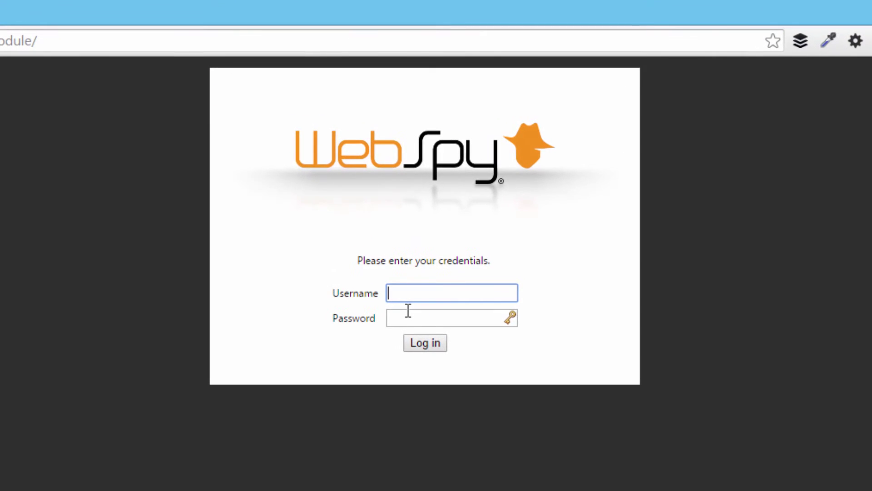
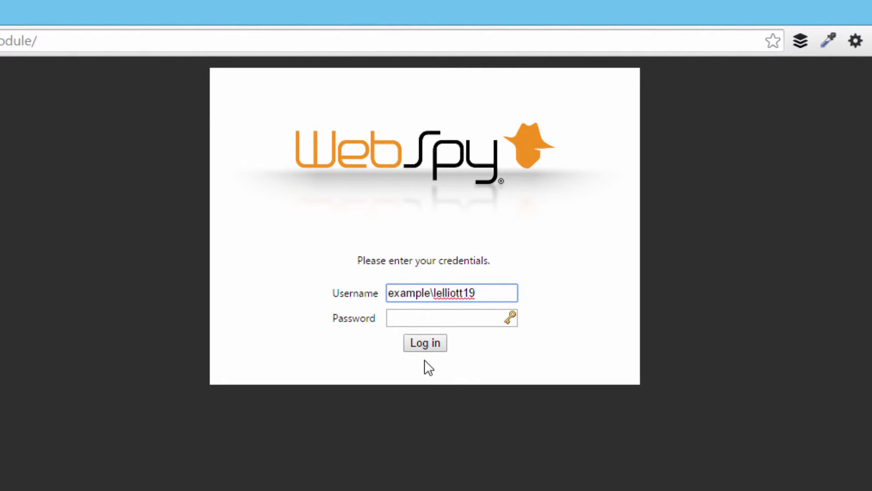
{"action": "left_click", "coordinate": [430, 342]}
{"action": "left_click", "coordinate": [791, 128]}
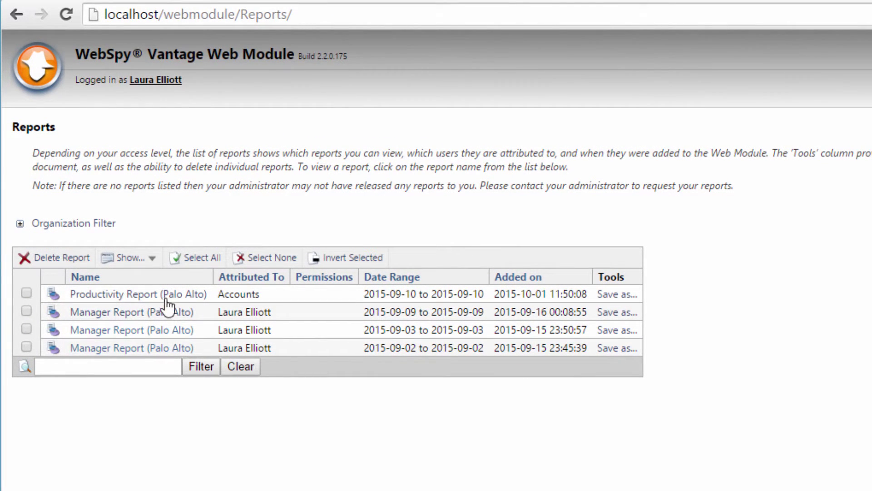
Step: Open the published Productivity Report (Palo Alto)
{"action": "double_click", "coordinate": [254, 294]}
{"action": "left_click", "coordinate": [245, 294]}
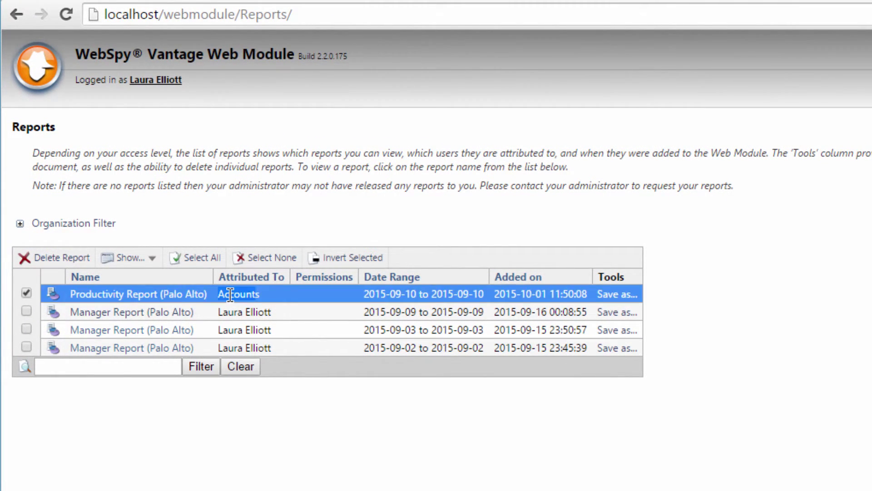
{"action": "left_click", "coordinate": [218, 294]}
{"action": "left_click", "coordinate": [163, 293]}
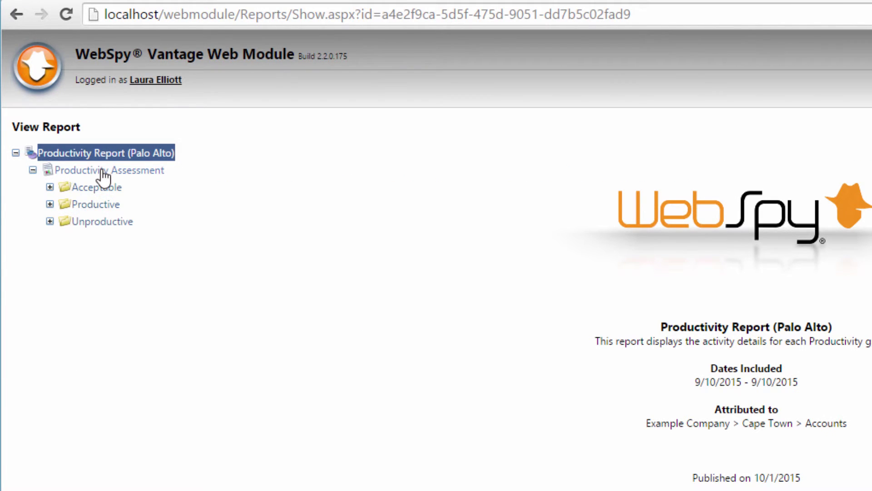
Step: View the Productivity Assessment chart, then the unproductive Categories and Sites Visited (Top 50) reports
{"action": "left_click", "coordinate": [79, 171]}
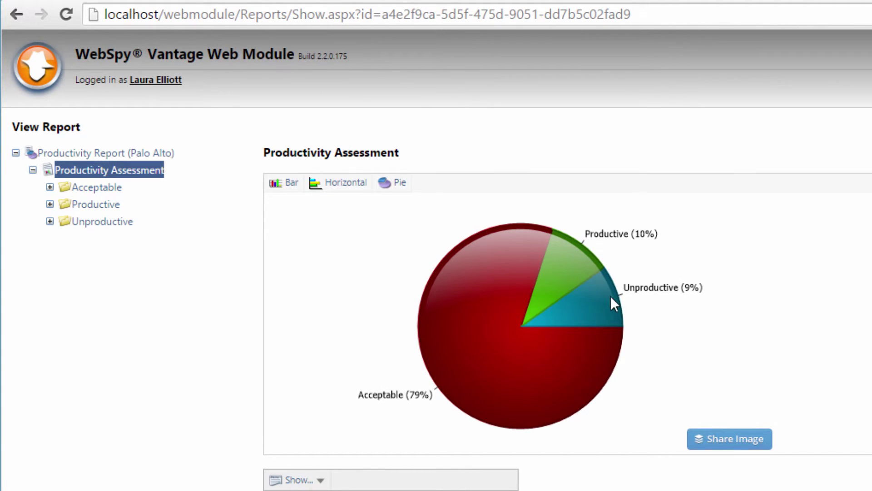
{"action": "left_click", "coordinate": [50, 221]}
{"action": "left_click", "coordinate": [111, 240]}
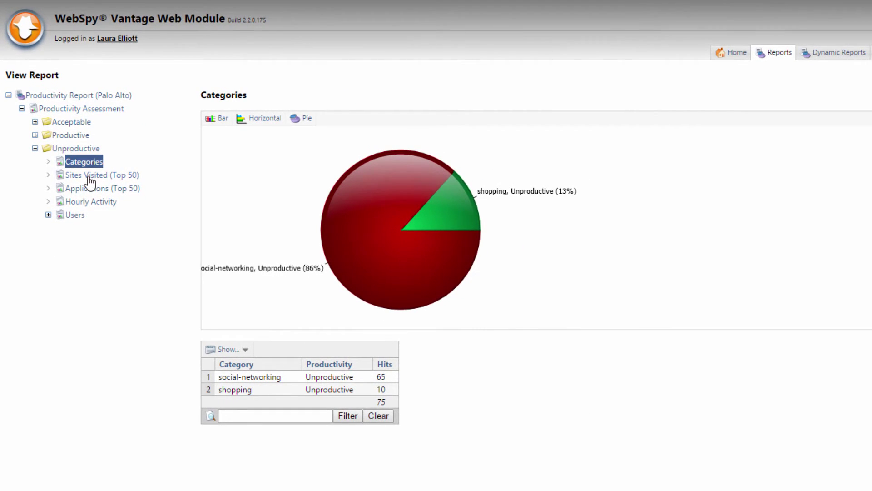
{"action": "left_click", "coordinate": [88, 177]}
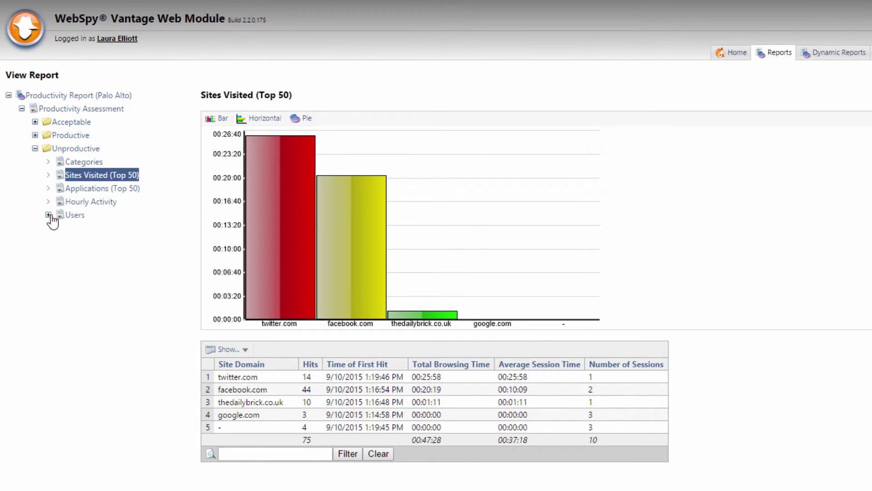
Step: Open the second unproductive user's Sites Visited report and Activity Log
{"action": "left_click", "coordinate": [48, 215]}
{"action": "left_click", "coordinate": [62, 241]}
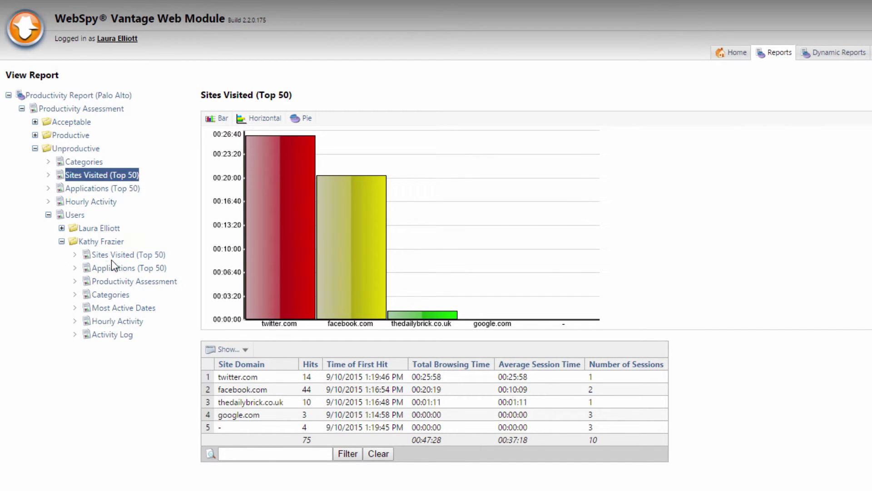
{"action": "left_click", "coordinate": [128, 257]}
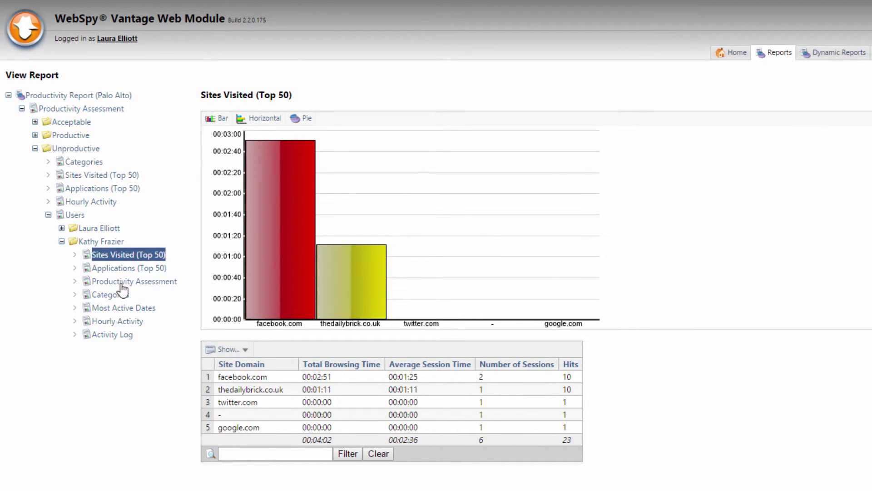
{"action": "left_click", "coordinate": [113, 337]}
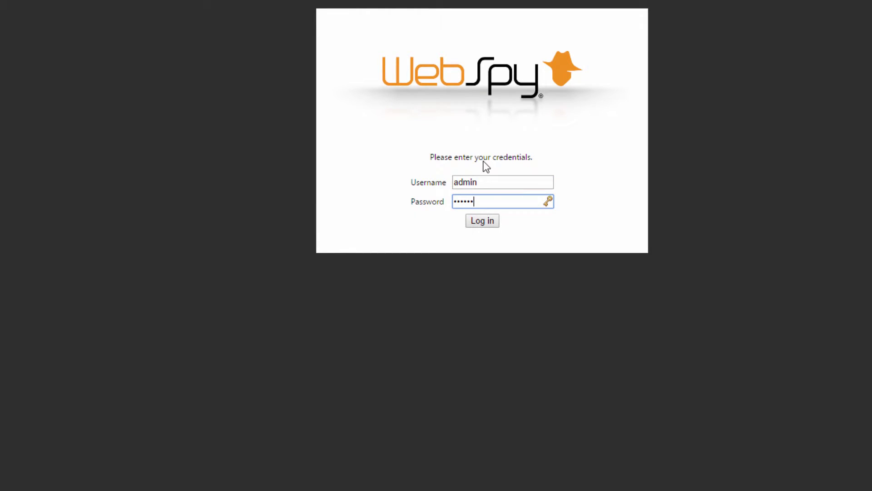
Step: Submit the administrator login
{"action": "key", "text": "Return"}
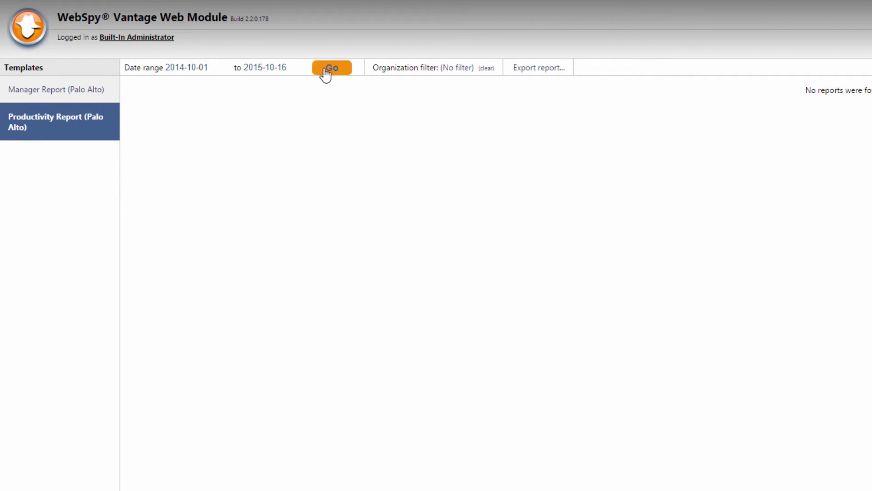
Step: Build the dynamic report and filter it to Example Company > London > Engineering
{"action": "left_click", "coordinate": [326, 69]}
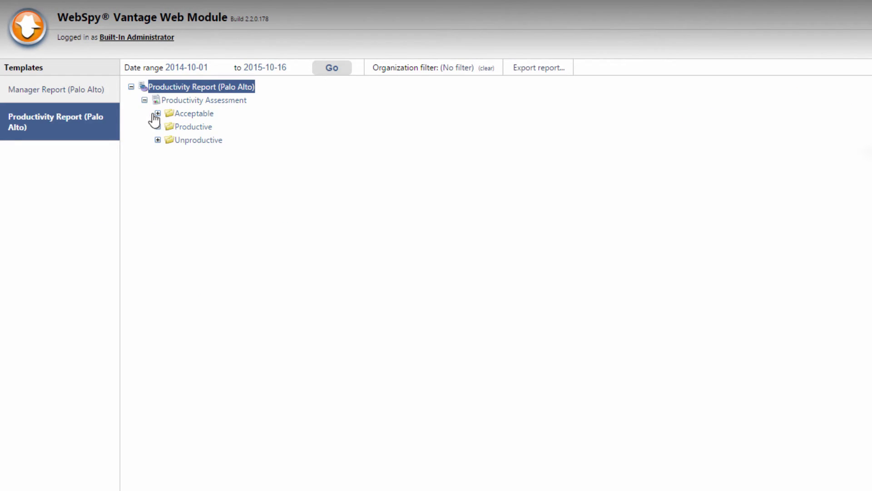
{"action": "left_click", "coordinate": [158, 140]}
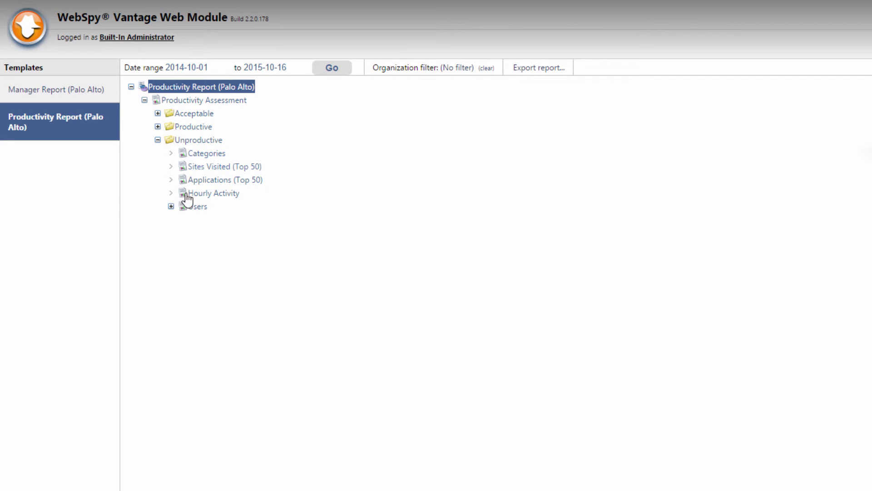
{"action": "left_click", "coordinate": [171, 206]}
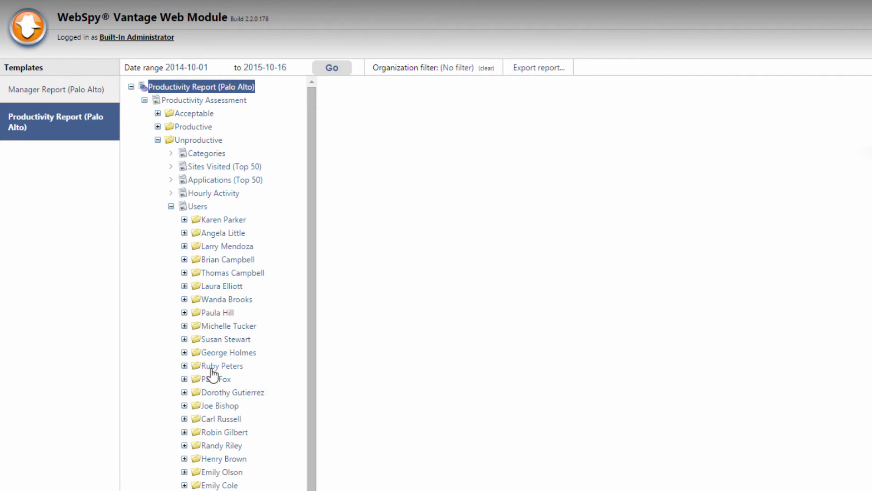
{"action": "left_click", "coordinate": [459, 69]}
{"action": "left_click", "coordinate": [450, 101]}
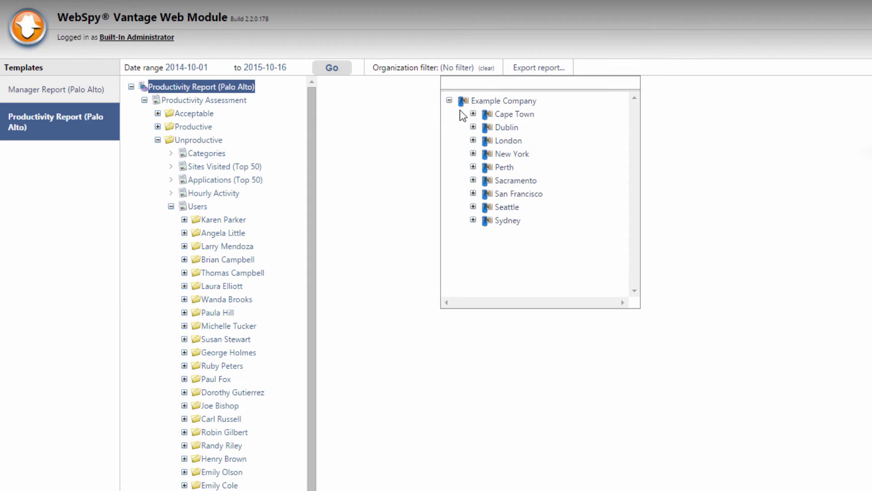
{"action": "left_click", "coordinate": [473, 141]}
{"action": "left_click", "coordinate": [545, 174]}
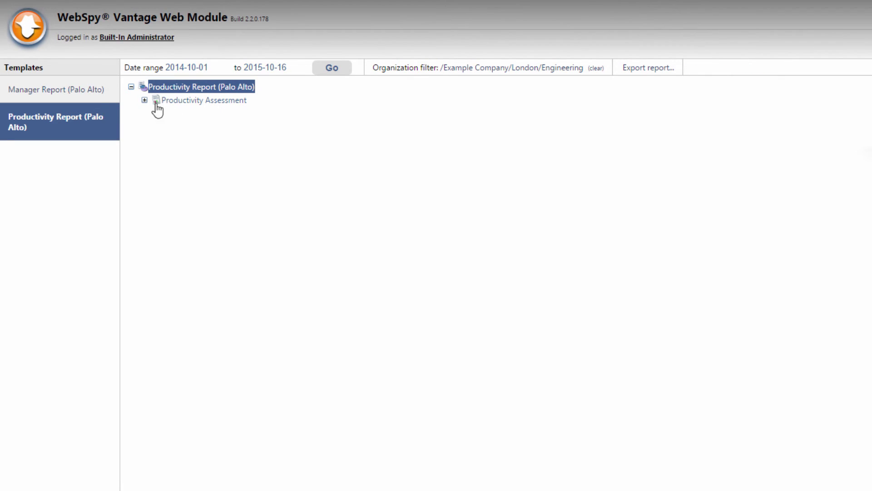
Step: Expand Productivity Assessment > Unproductive > Users, both user folders, and open the first user's Sites Visited (Top 50)
{"action": "left_click", "coordinate": [144, 100]}
{"action": "left_click", "coordinate": [158, 140]}
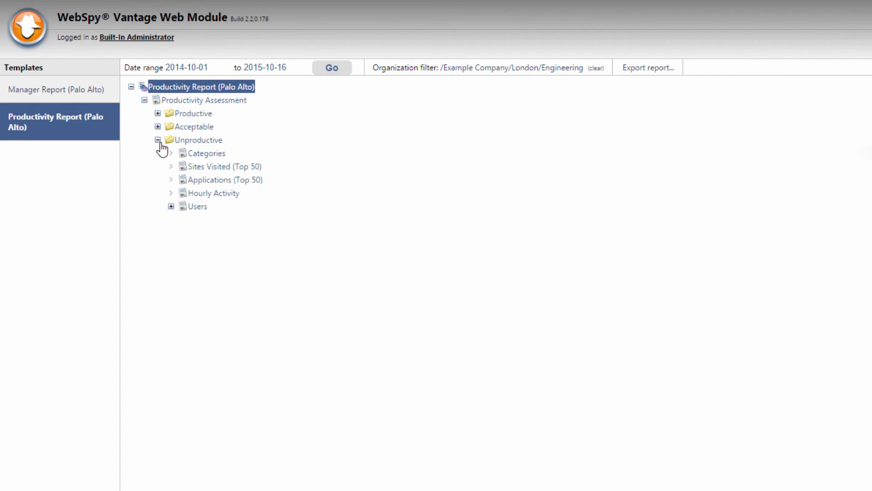
{"action": "left_click", "coordinate": [193, 207]}
{"action": "left_click", "coordinate": [171, 207]}
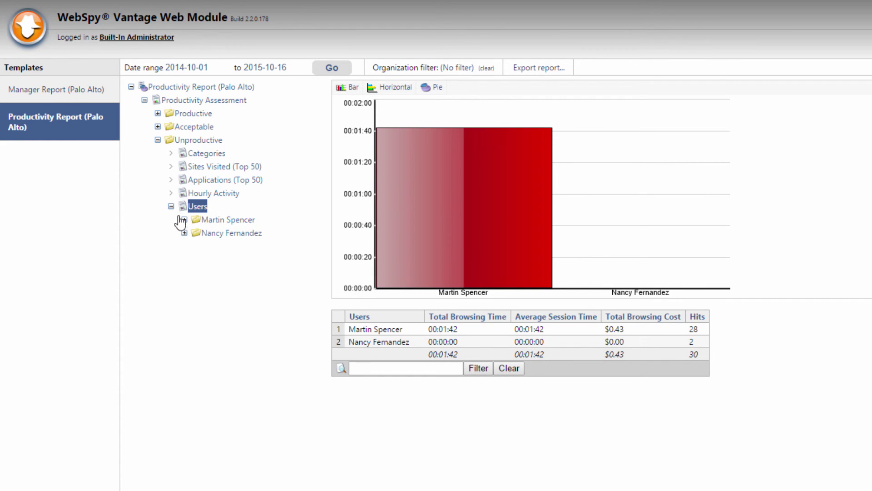
{"action": "left_click", "coordinate": [184, 233]}
{"action": "left_click", "coordinate": [184, 219]}
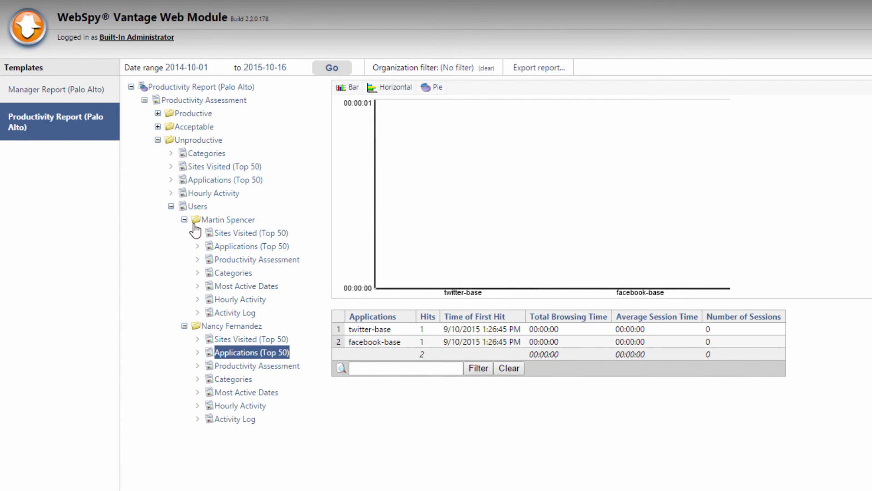
{"action": "left_click", "coordinate": [229, 233]}
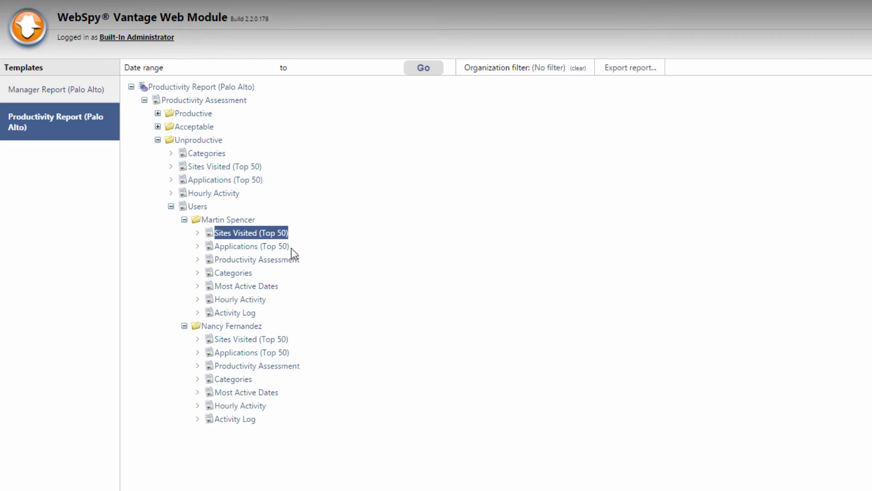